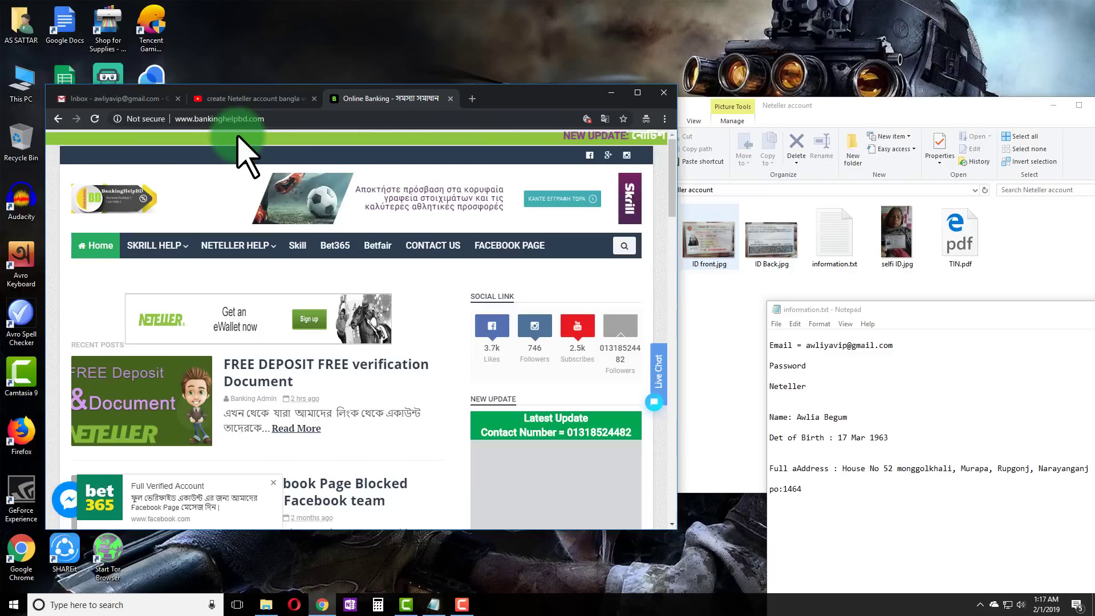
# Open the "FREE DEPOSIT FREE verification Document" post, enlarge the browser window and find the post's Neteller link.
pyautogui.click(255, 370)
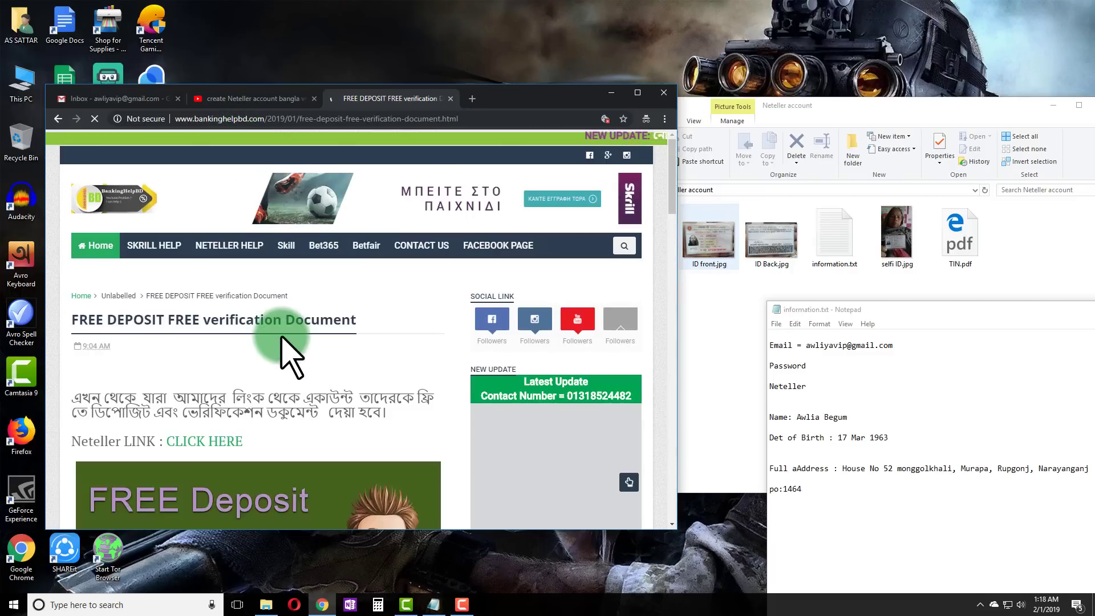
pyautogui.scroll(-3, 291, 356)
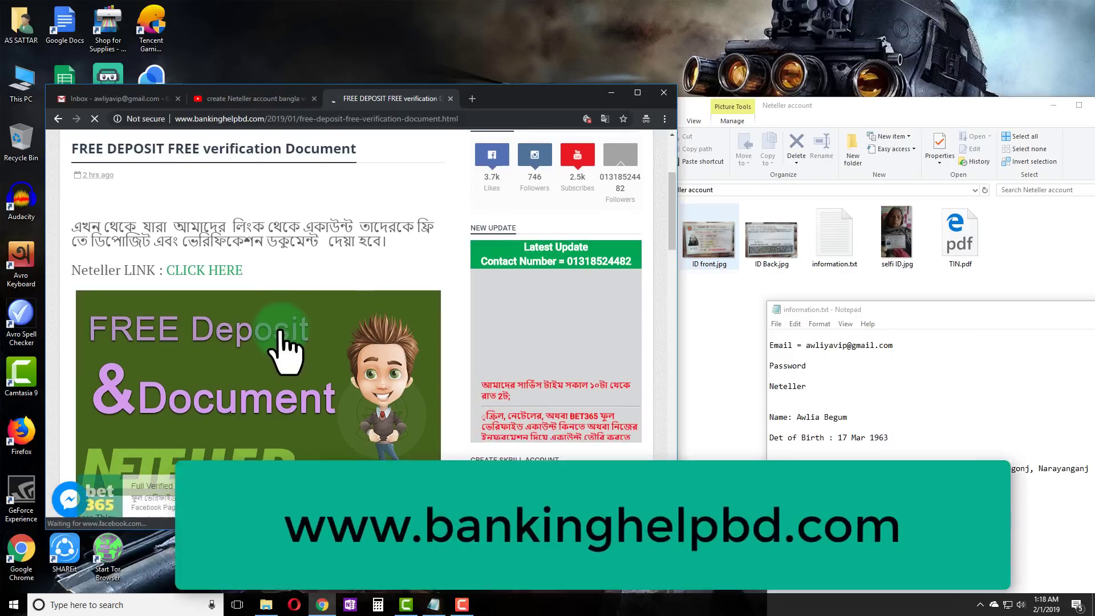
pyautogui.doubleClick(614, 103)
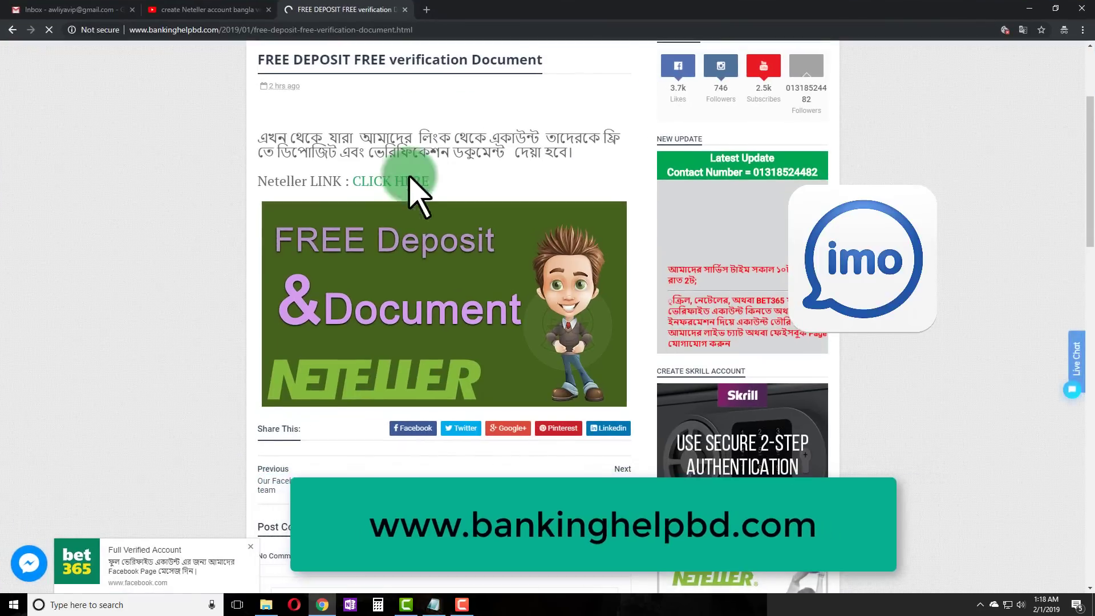
pyautogui.scroll(3, 399, 232)
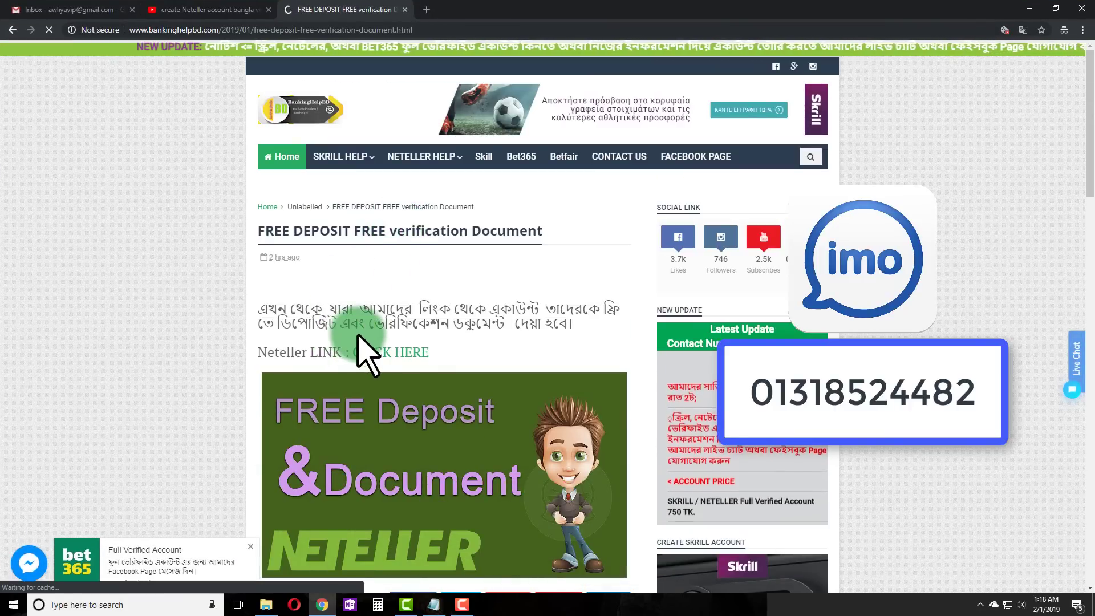
pyautogui.scroll(-3, 359, 359)
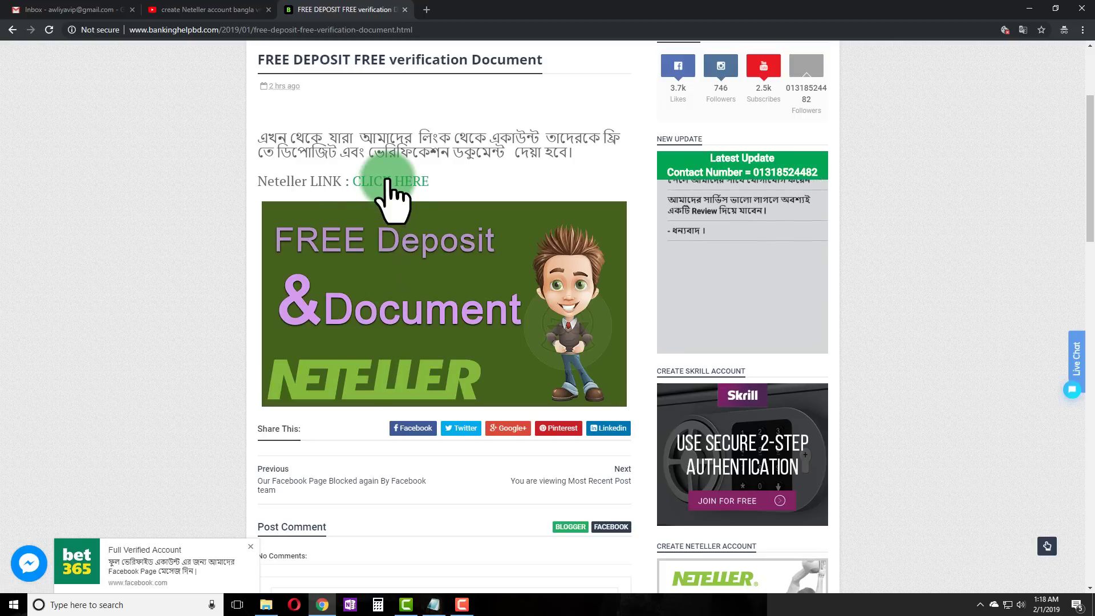
# Open the Neteller account sign-up link from the description of the already loaded YouTube video about creating a Neteller account.
pyautogui.click(165, 4)
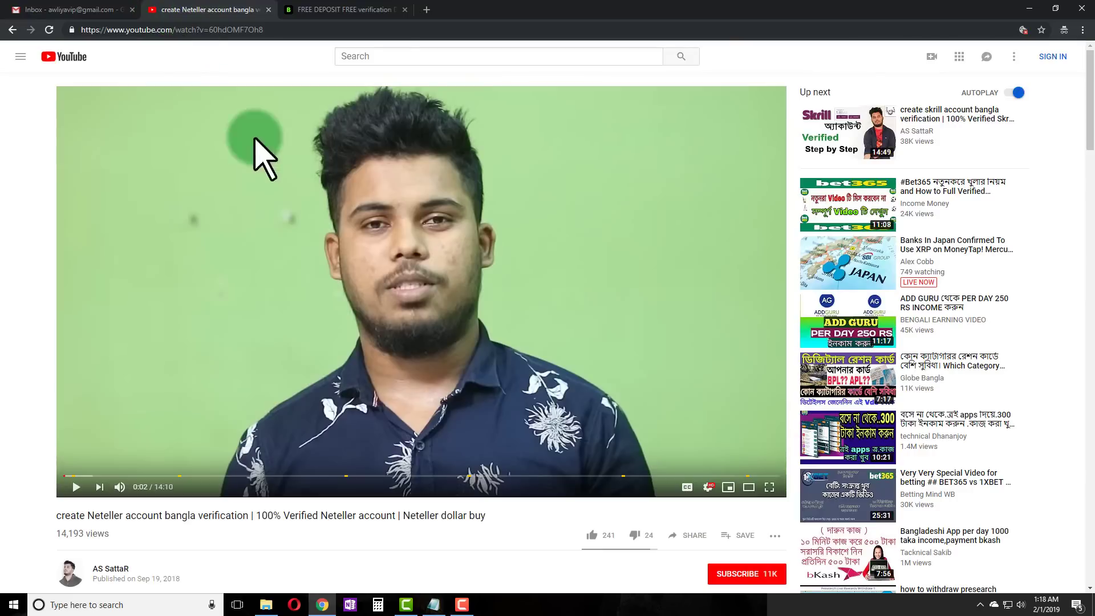
pyautogui.scroll(-6, 439, 337)
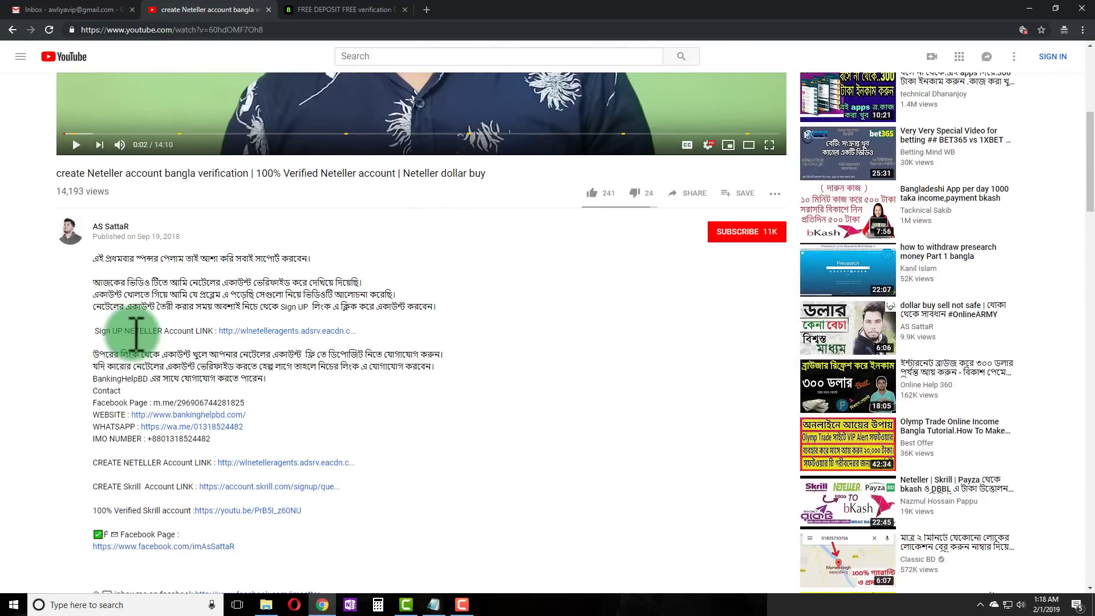
pyautogui.click(311, 332)
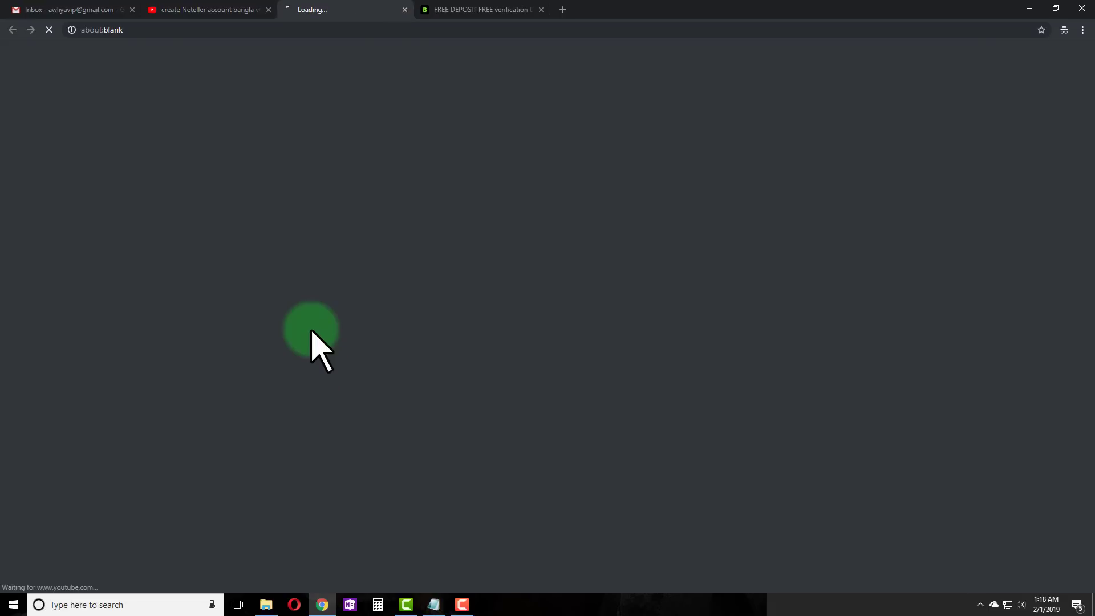
# Close the BankingHelpBD post and restore the browser to a smaller window so the information.txt notes are visible.
pyautogui.click(451, 7)
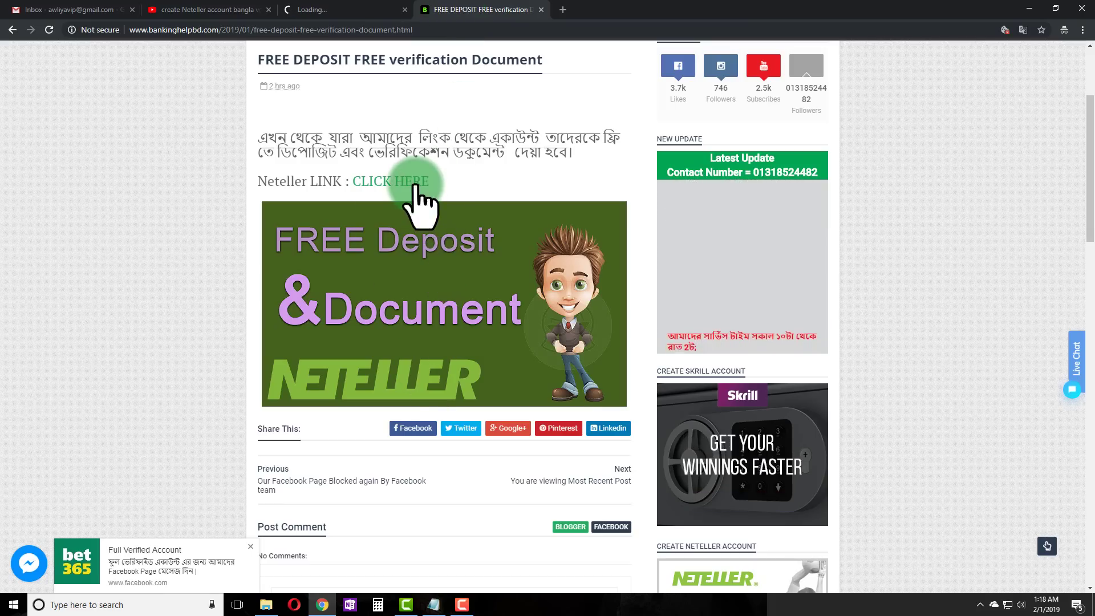
pyautogui.hotkey('ctrl', 'w')
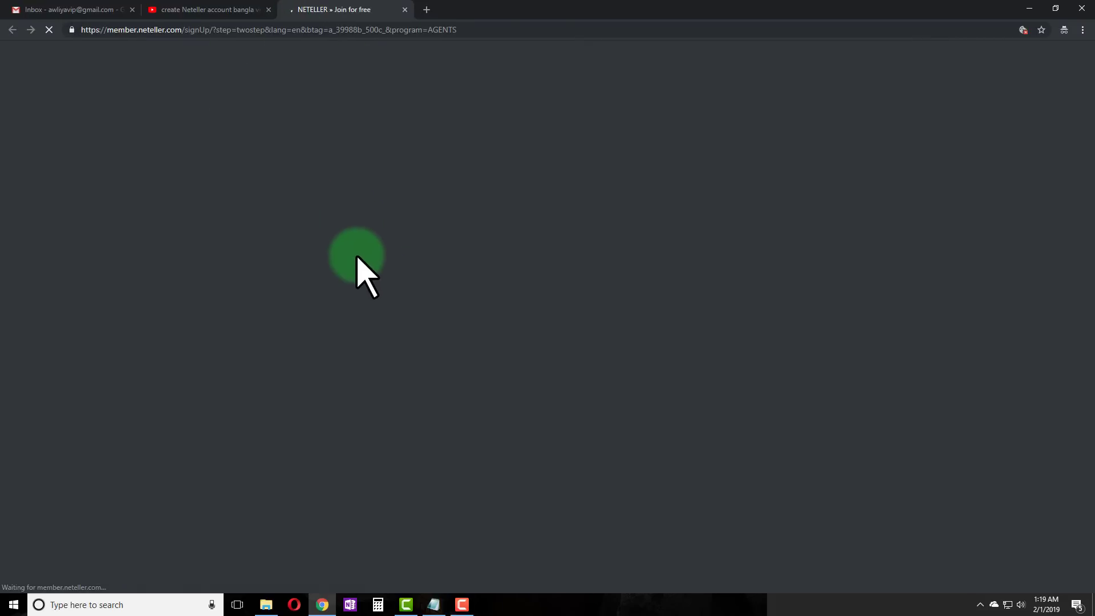
pyautogui.doubleClick(451, 9)
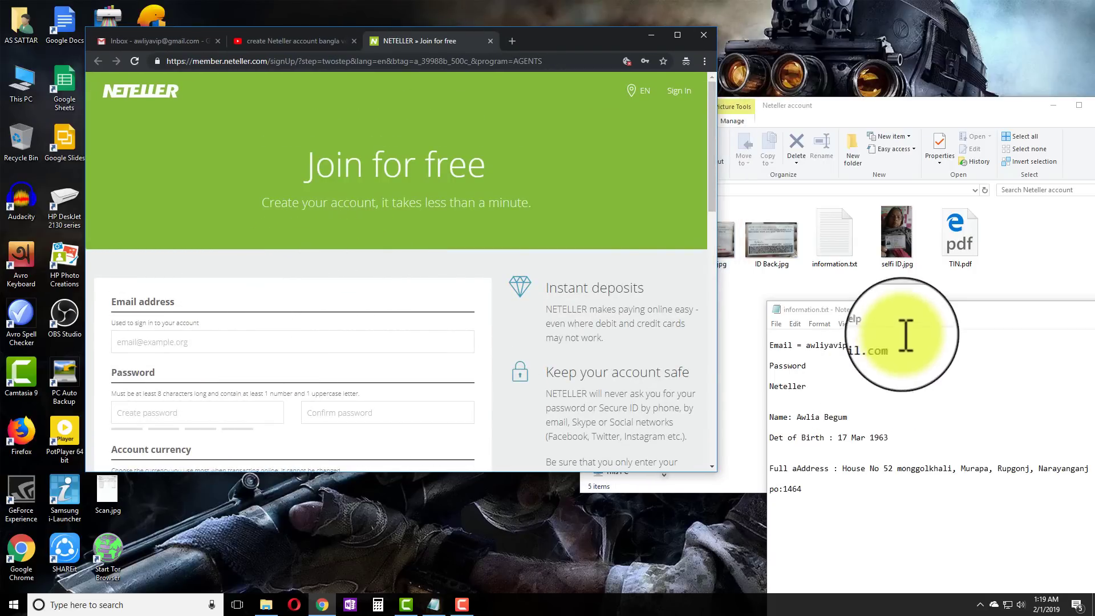
# Copy the applicant's e-mail from information.txt into the email address field of the sign-up form.
pyautogui.moveTo(899, 345); pyautogui.dragTo(806, 346)
pyautogui.hotkey('ctrl', 'c')
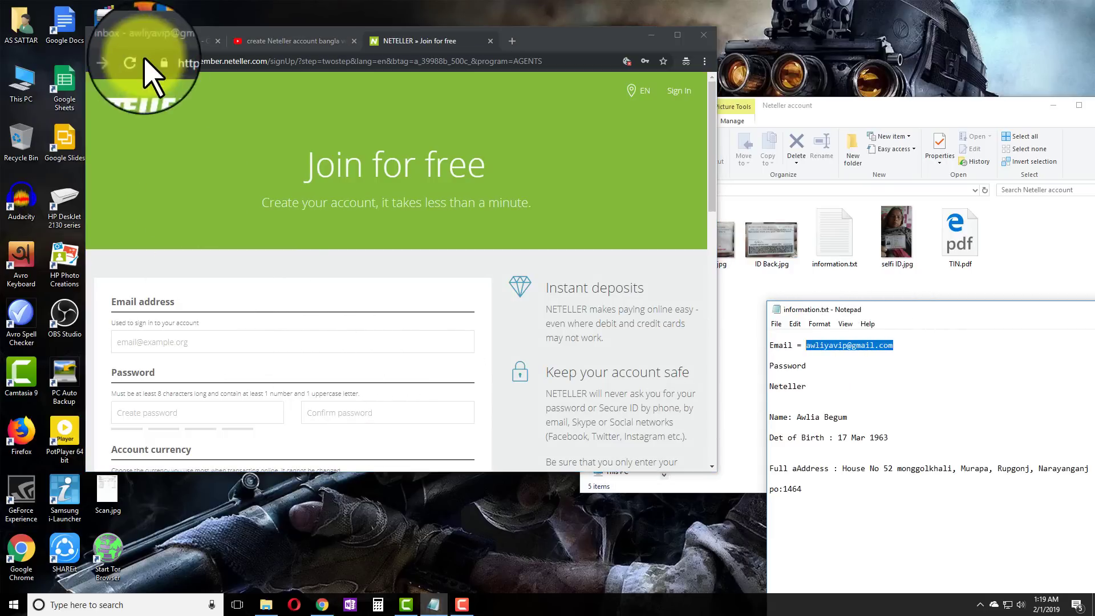
pyautogui.click(149, 41)
pyautogui.click(447, 41)
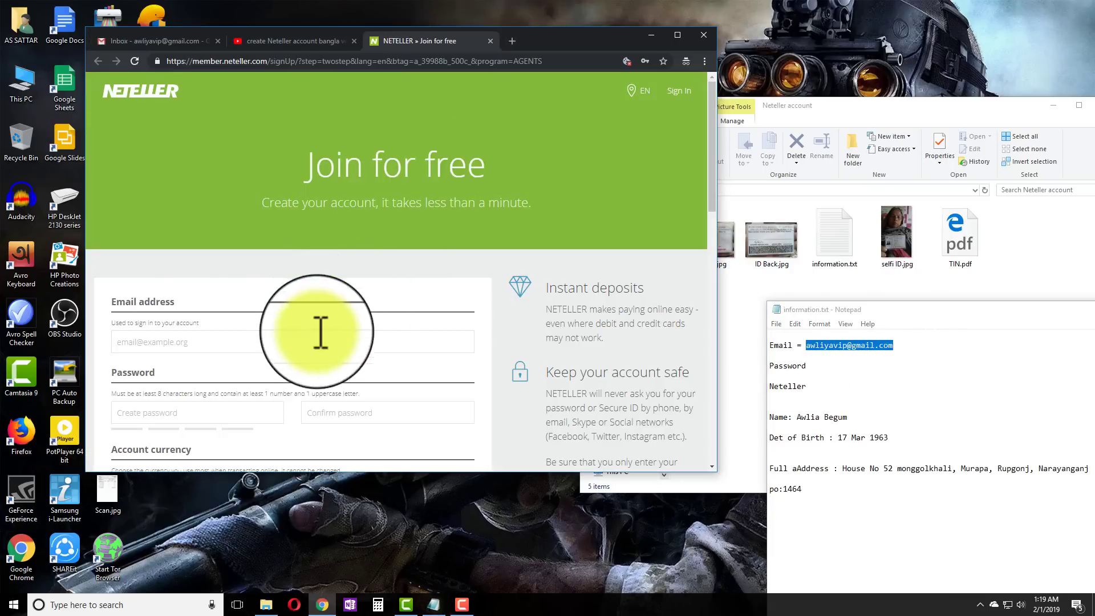
pyautogui.click(301, 340)
pyautogui.hotkey('ctrl', 'v')
# Enter the account password in the create password field and repeat it in the confirmation field.
pyautogui.click(214, 412)
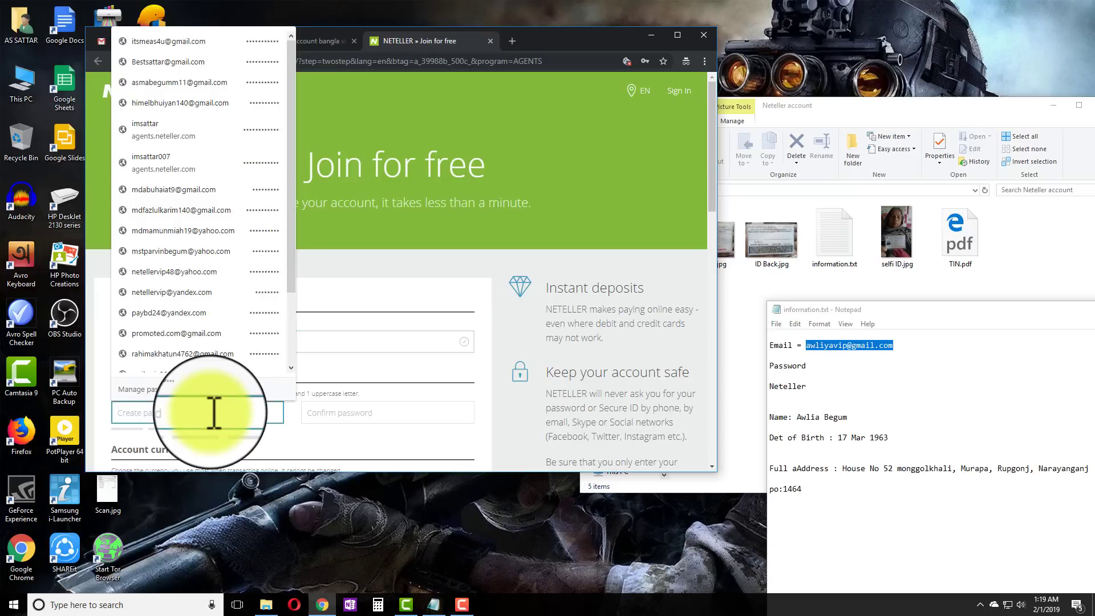
pyautogui.write('********')
pyautogui.press('Tab')
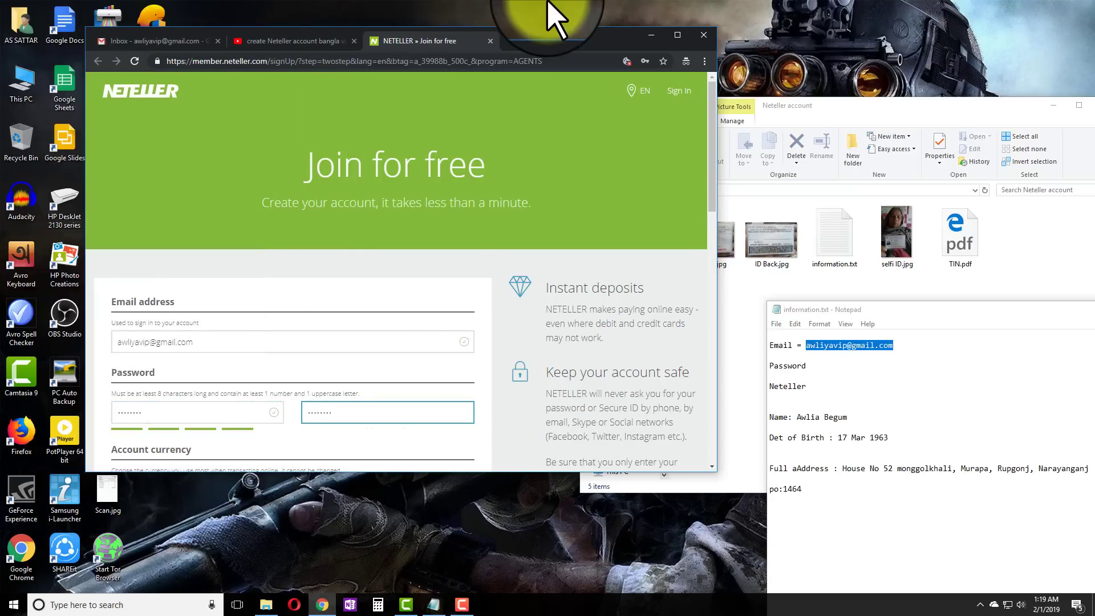
# Set the account currency to USD - US Dollar.
pyautogui.scroll(-3, 285, 366)
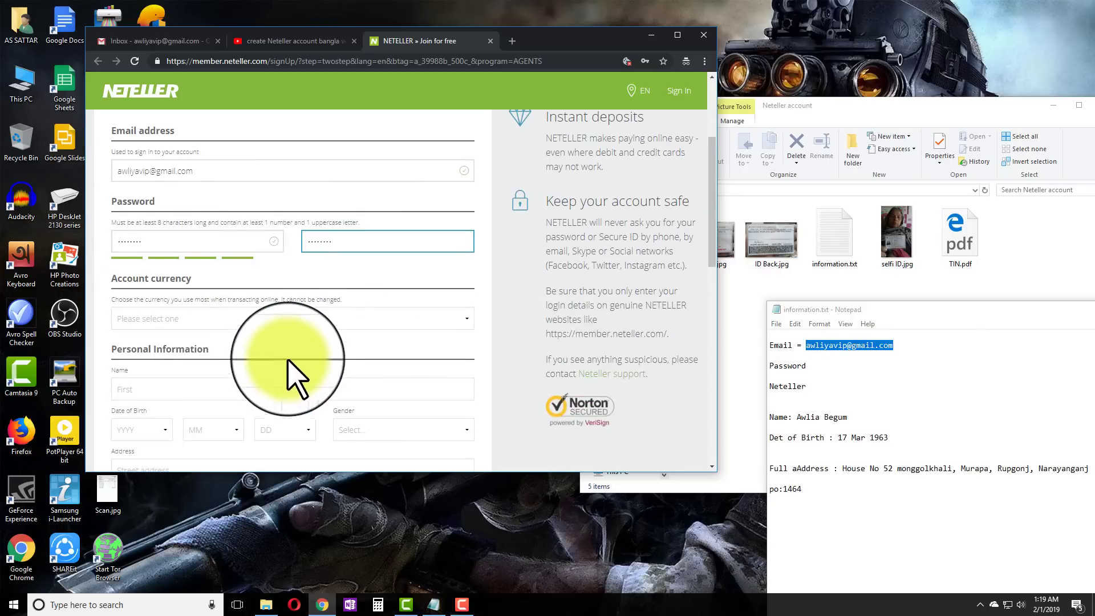
pyautogui.click(196, 318)
pyautogui.scroll(-3, 245, 463)
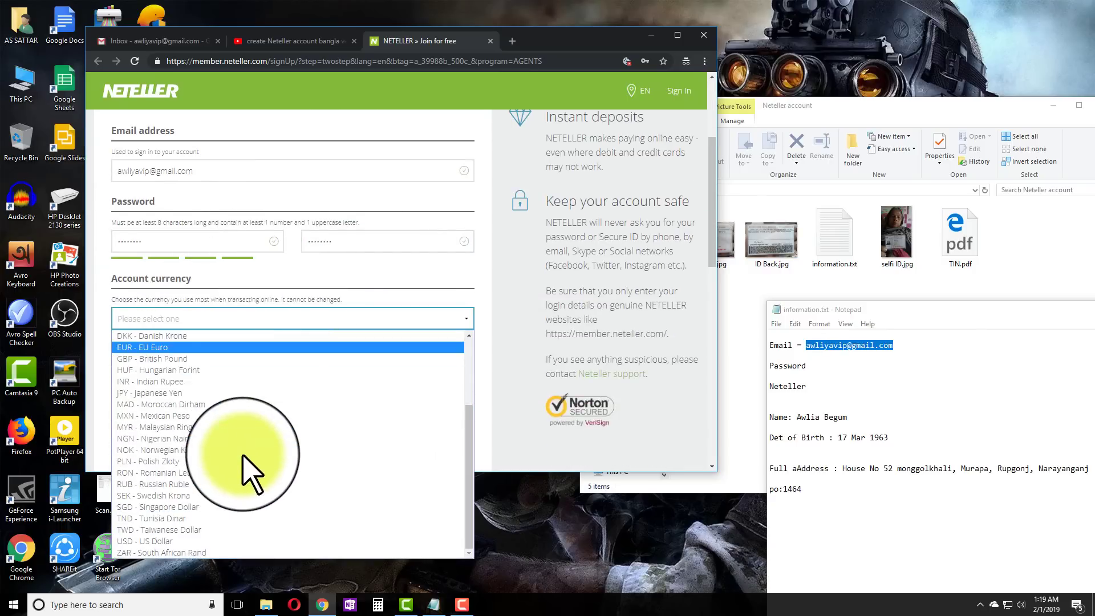
pyautogui.click(209, 543)
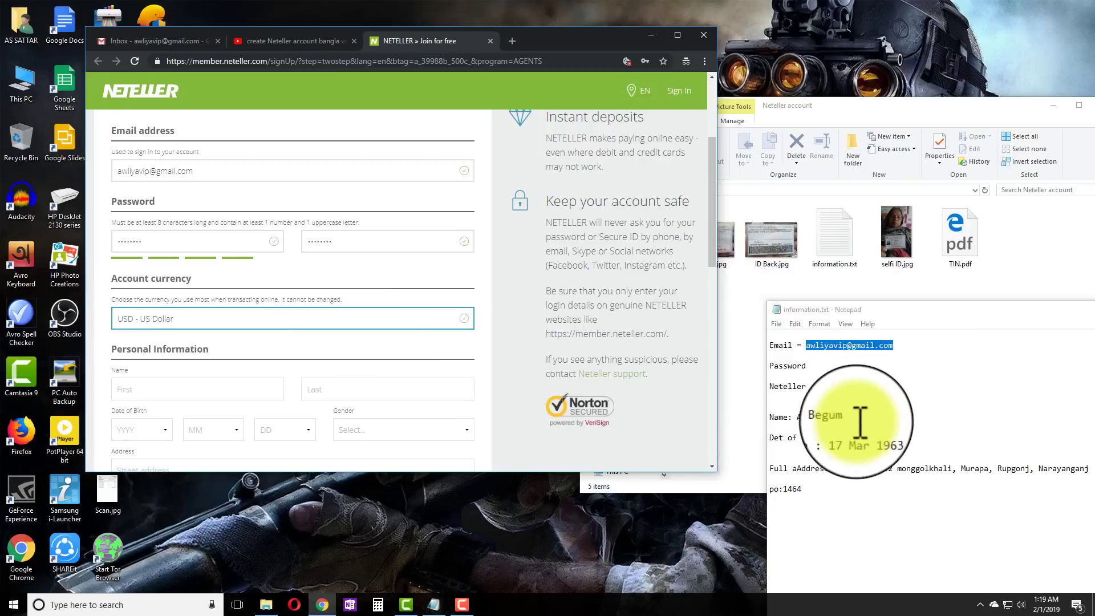
# Copy the applicant's name from the notes and split it between the first and last name fields.
pyautogui.moveTo(850, 417); pyautogui.dragTo(797, 417)
pyautogui.hotkey('ctrl', 'c')
pyautogui.click(139, 390)
pyautogui.hotkey('ctrl', 'v')
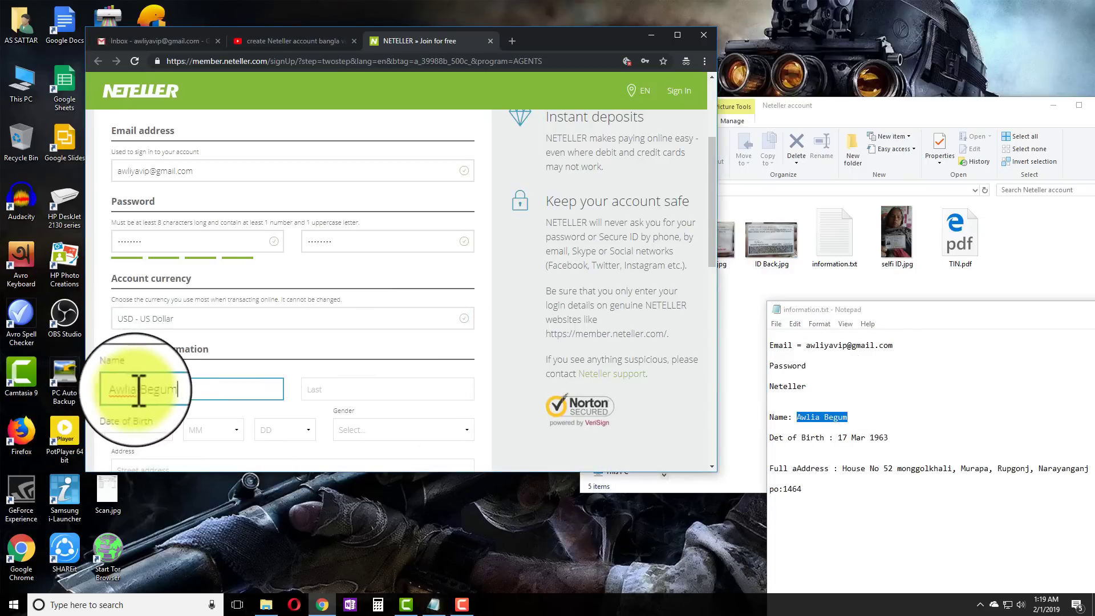
pyautogui.doubleClick(139, 390)
pyautogui.press('BackSpace')
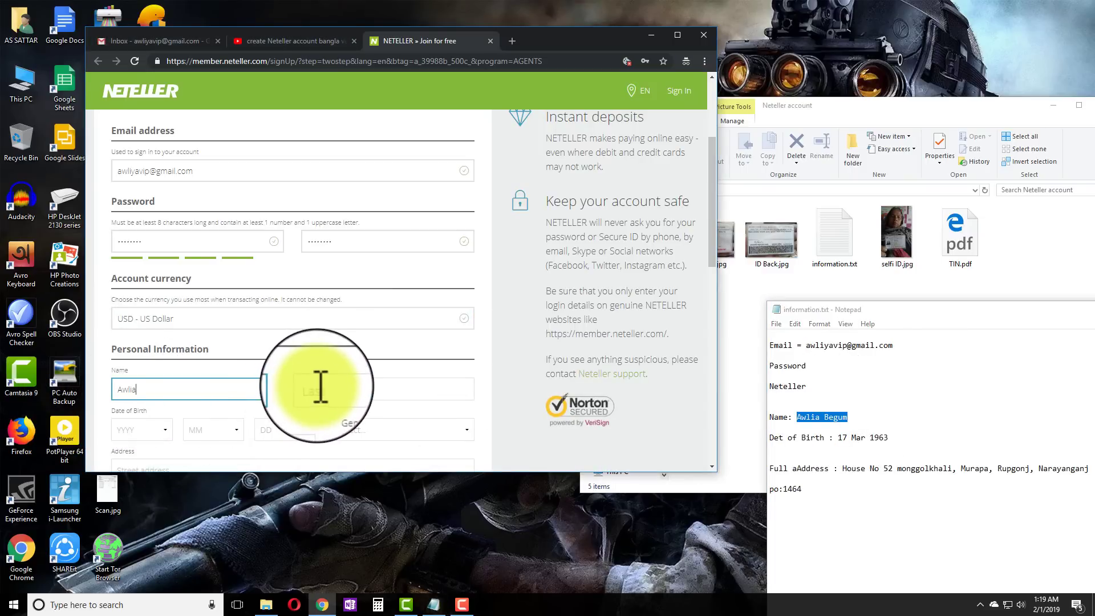
pyautogui.hotkey('ctrl', 'v')
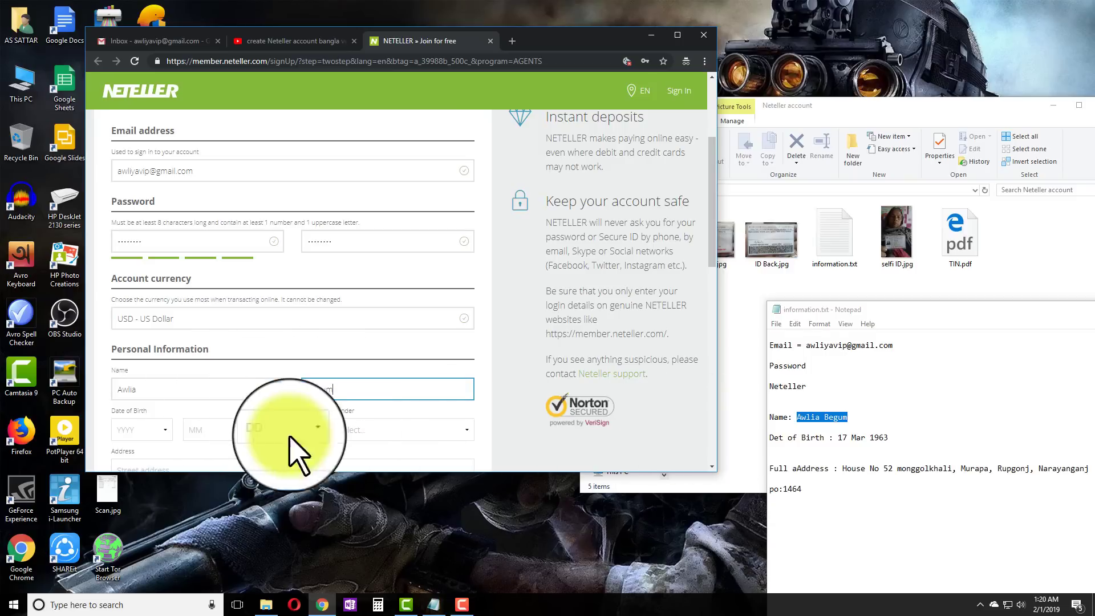
# Fill in the applicant's date of birth from the notes and set the gender to Female.
pyautogui.click(160, 425)
pyautogui.click(152, 356)
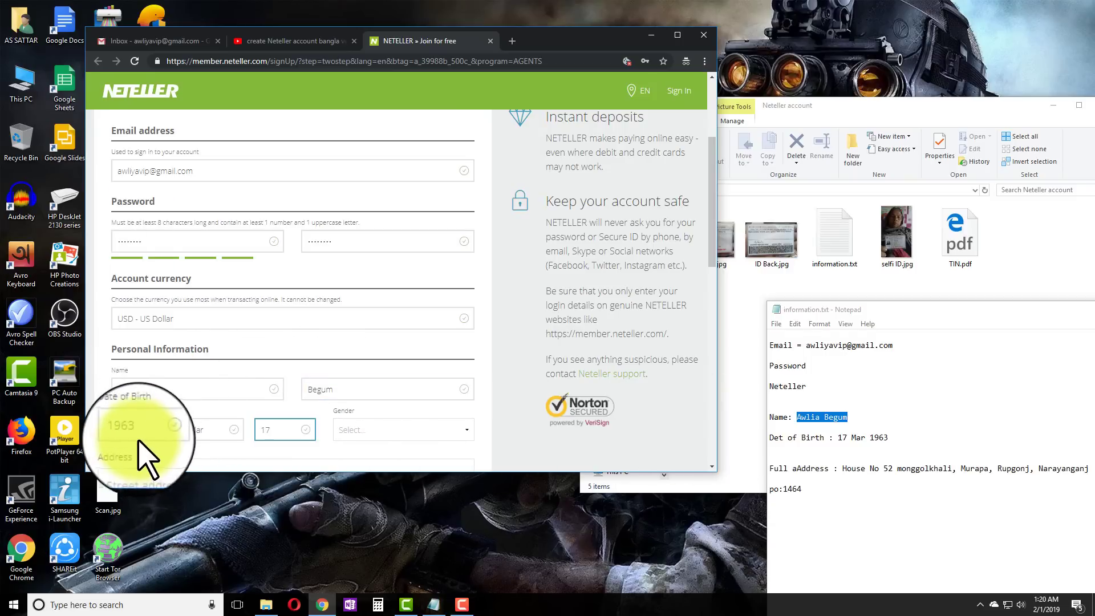
pyautogui.click(866, 438)
pyautogui.click(357, 434)
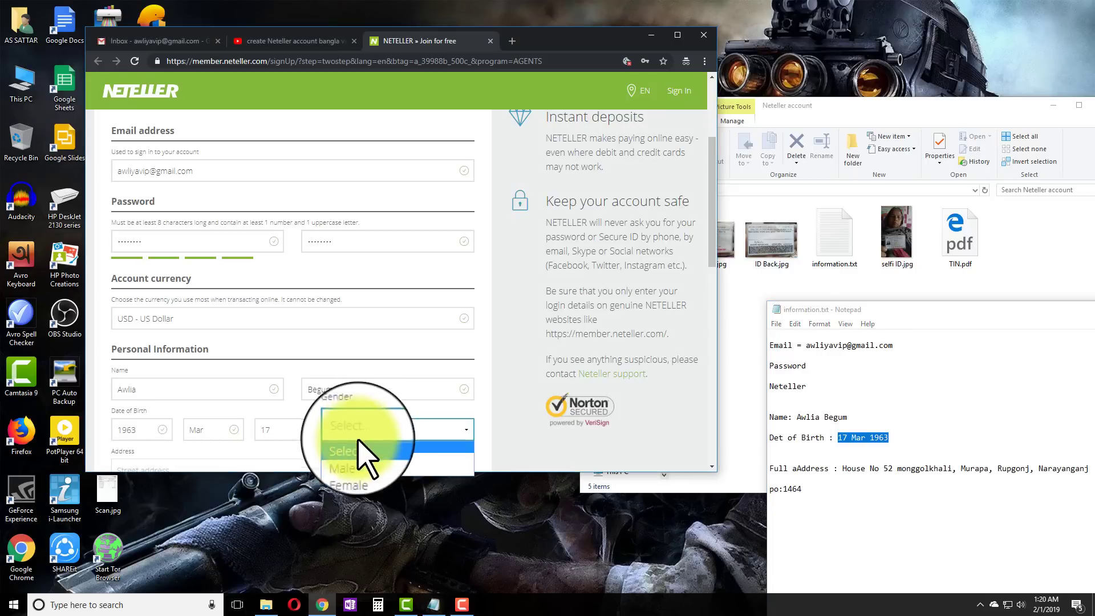
pyautogui.click(357, 472)
# Copy the house part of the applicant's address from the notes into the main street address field.
pyautogui.scroll(-3, 256, 331)
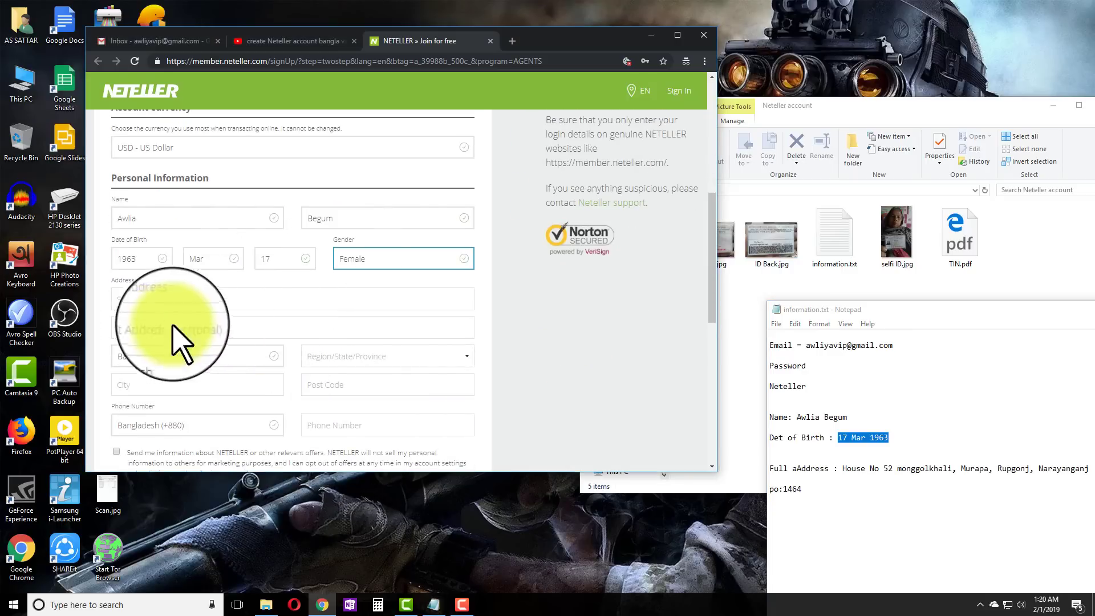
pyautogui.moveTo(885, 309); pyautogui.dragTo(783, 287)
pyautogui.moveTo(742, 446); pyautogui.dragTo(849, 448)
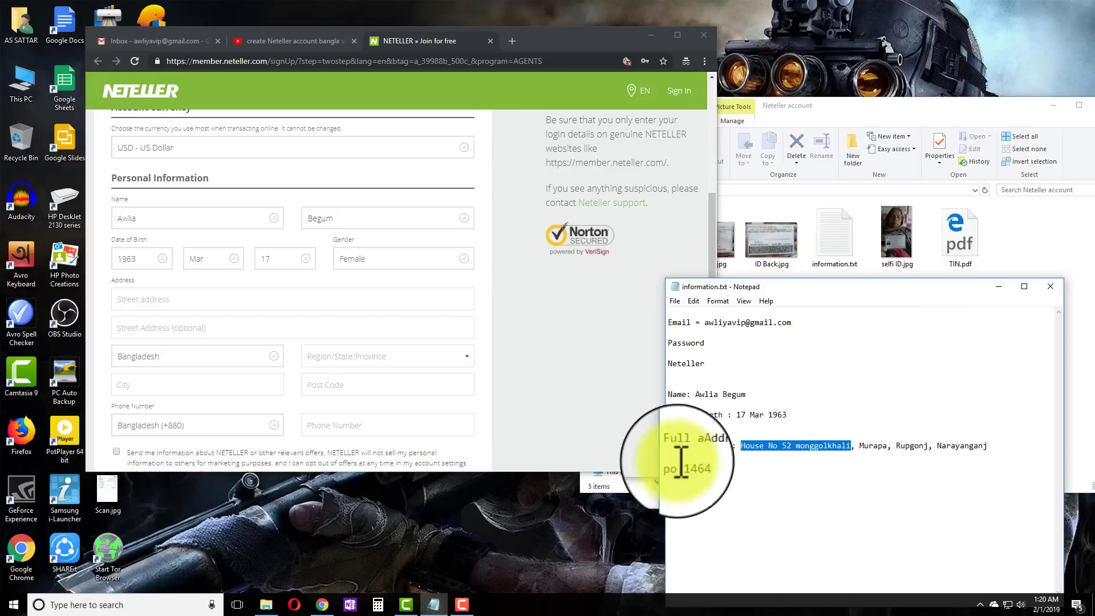
pyautogui.click(220, 356)
pyautogui.click(303, 330)
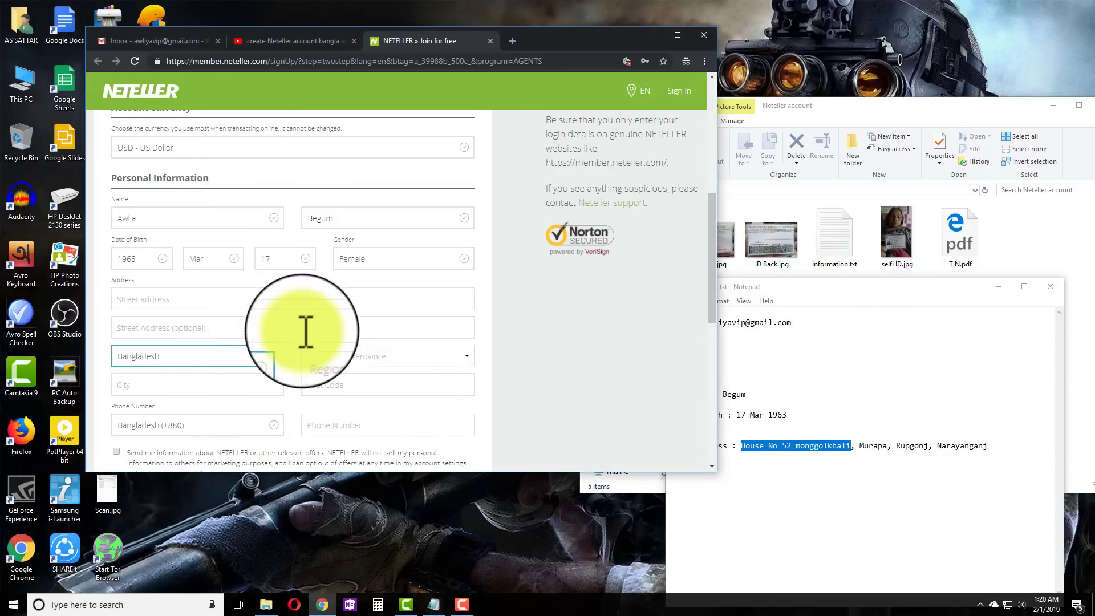
pyautogui.click(296, 303)
pyautogui.hotkey('ctrl', 'v')
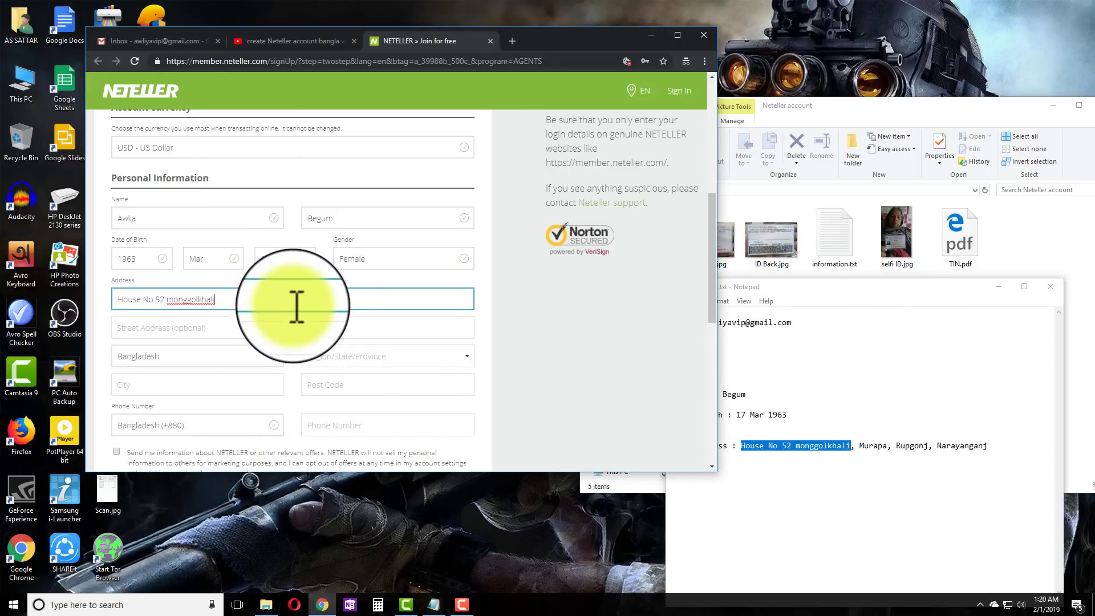
# Copy the rest of the applicant's address from the notes into the optional street address field and remove its commas.
pyautogui.click(220, 327)
pyautogui.click(922, 498)
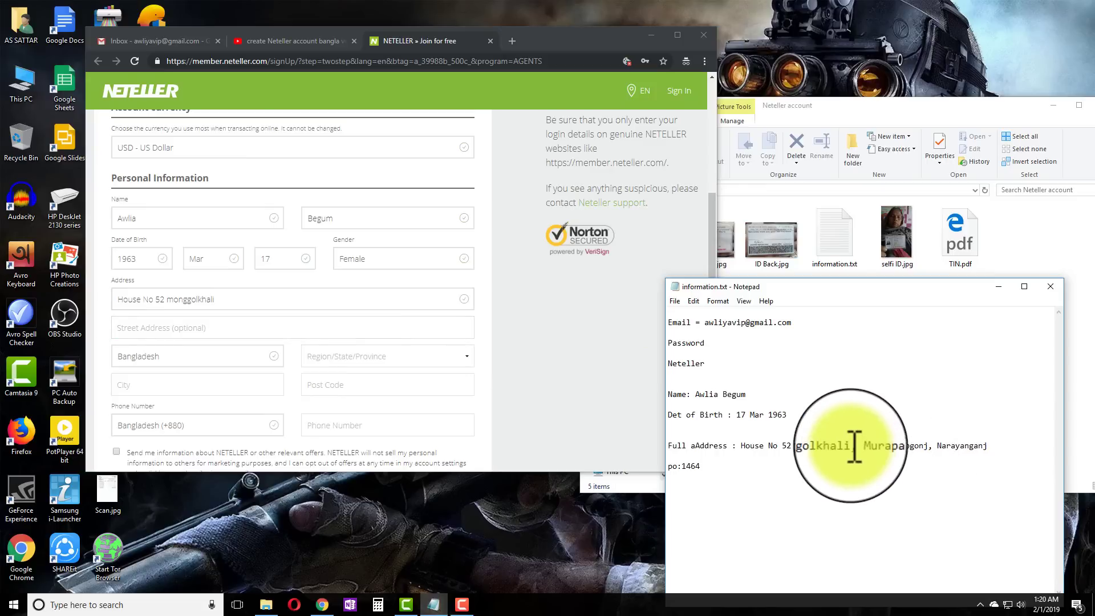
pyautogui.moveTo(861, 446); pyautogui.dragTo(987, 445)
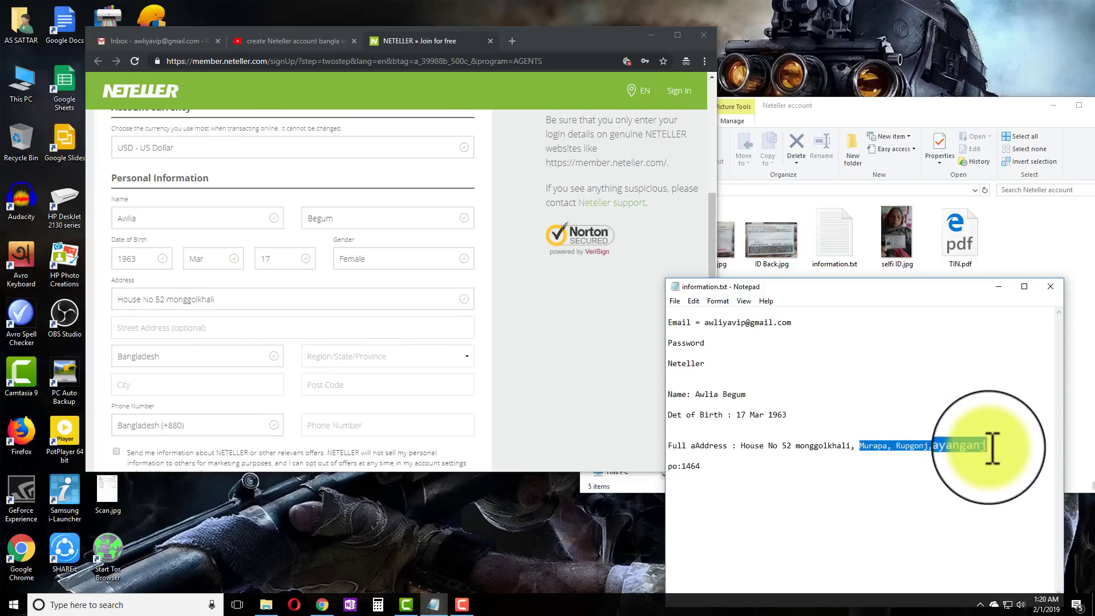
pyautogui.click(218, 326)
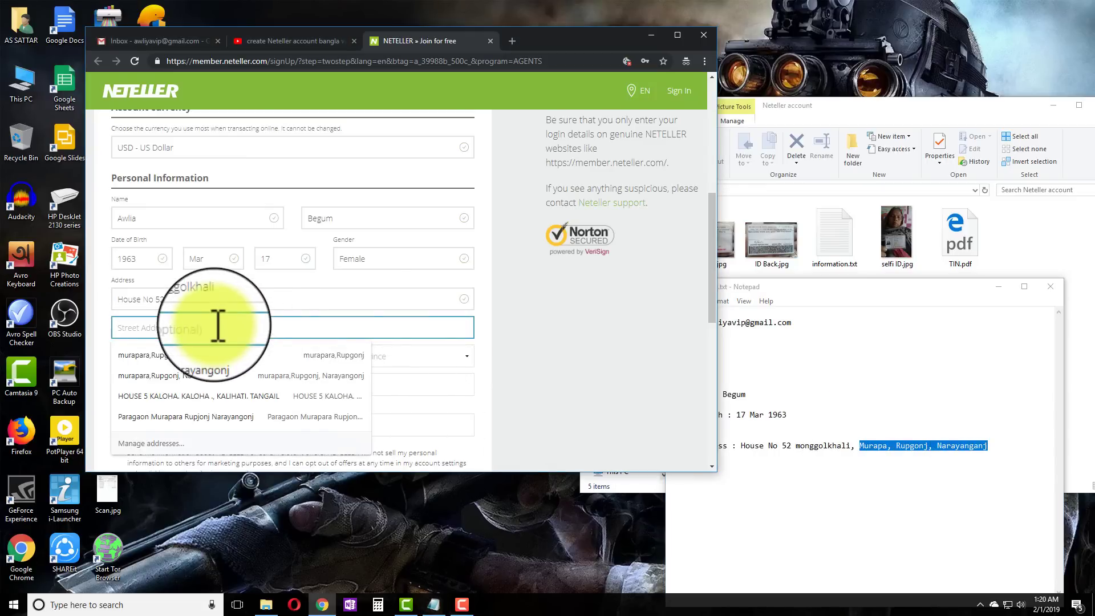
pyautogui.hotkey('ctrl', 'v')
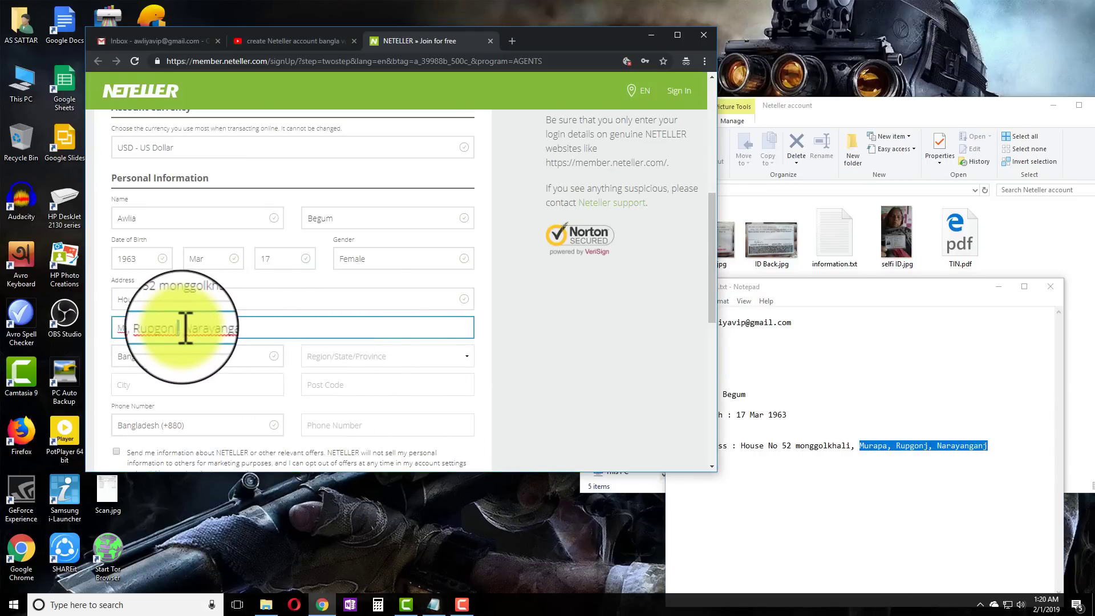
pyautogui.press('BackSpace')
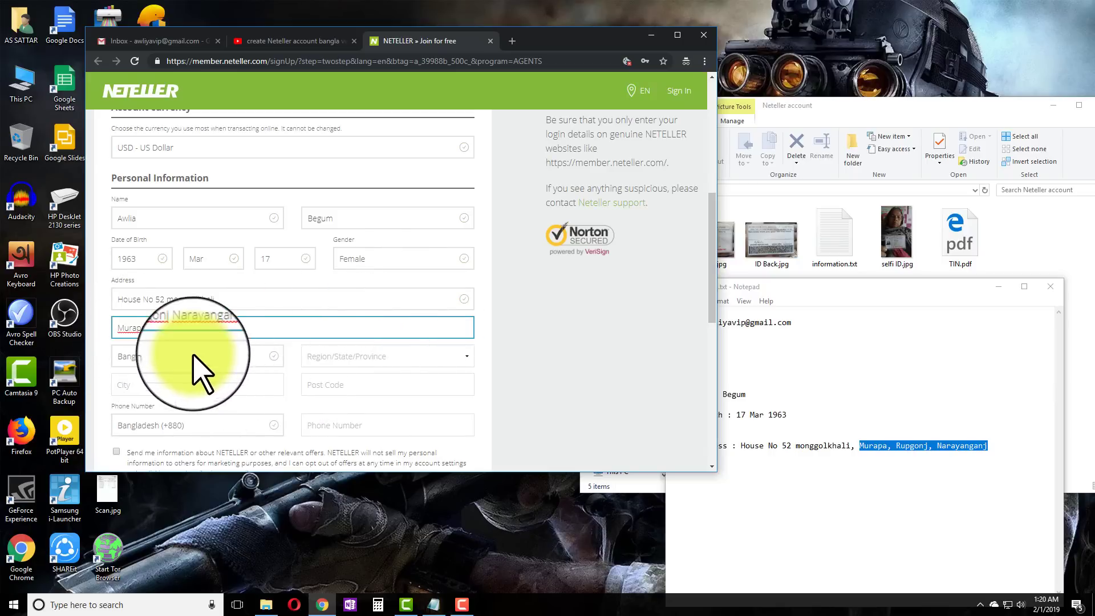
# Set the region/state/province to the applicant's home district as given in the notes.
pyautogui.click(356, 359)
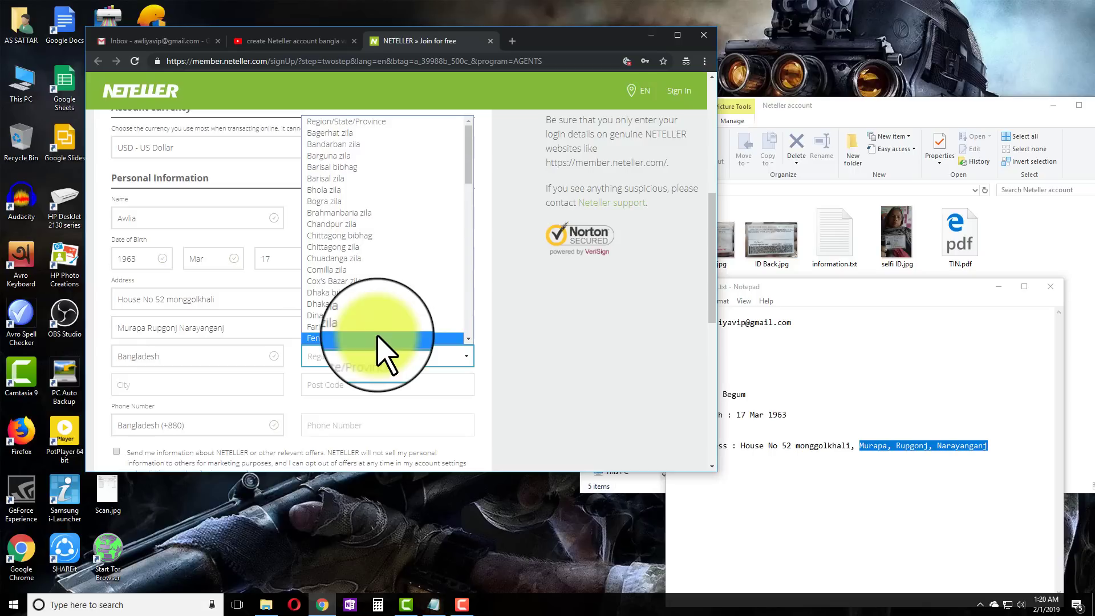
pyautogui.scroll(-5, 376, 342)
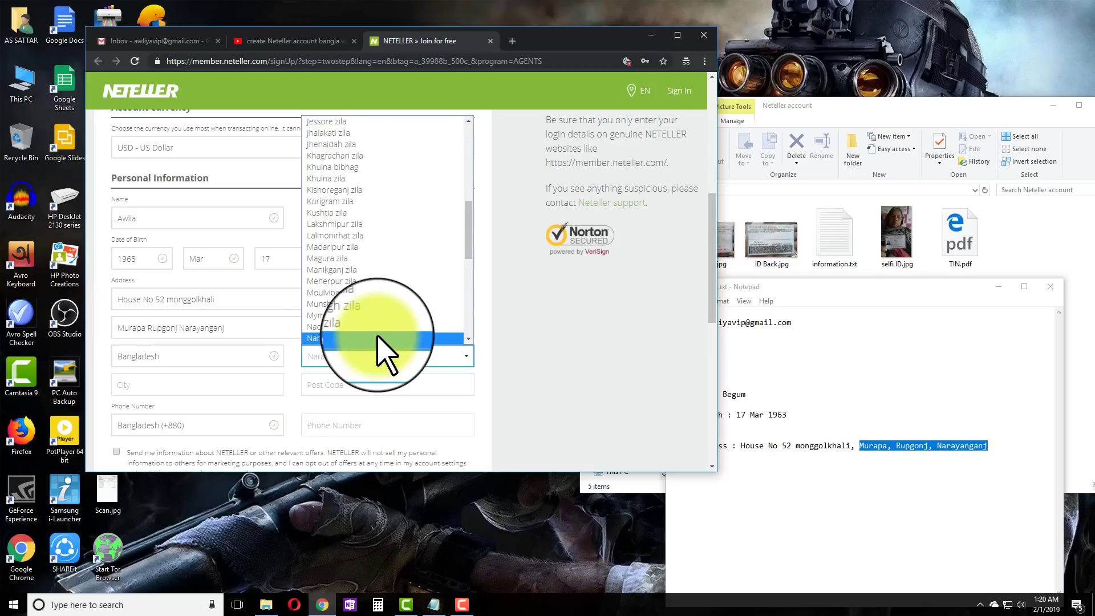
pyautogui.click(381, 340)
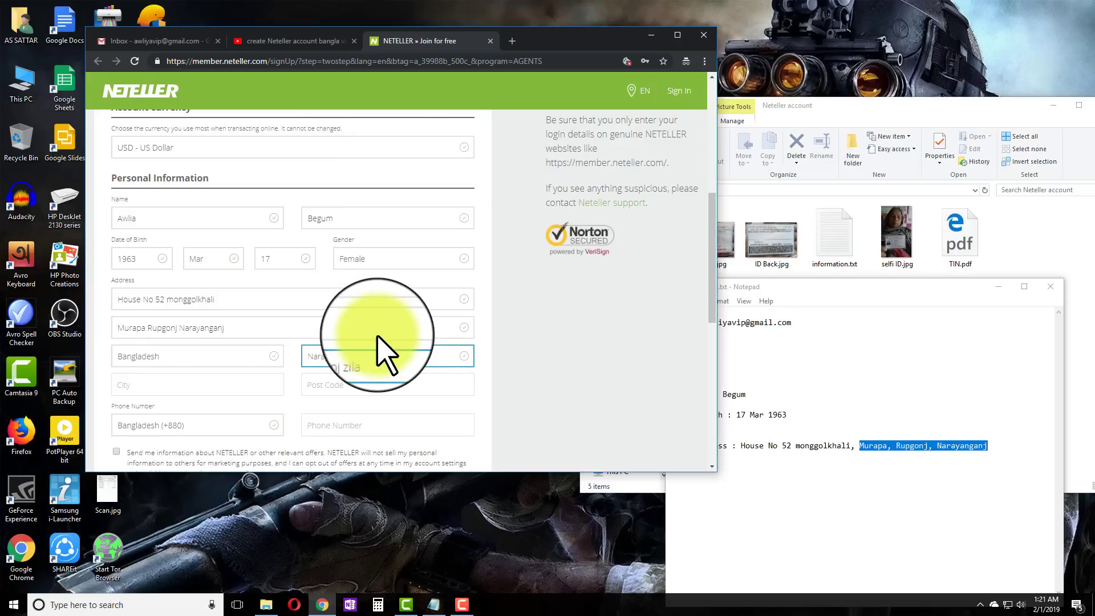
# Fill in the applicant's city and post code on the sign-up form and add the post code to the notes file.
pyautogui.click(171, 384)
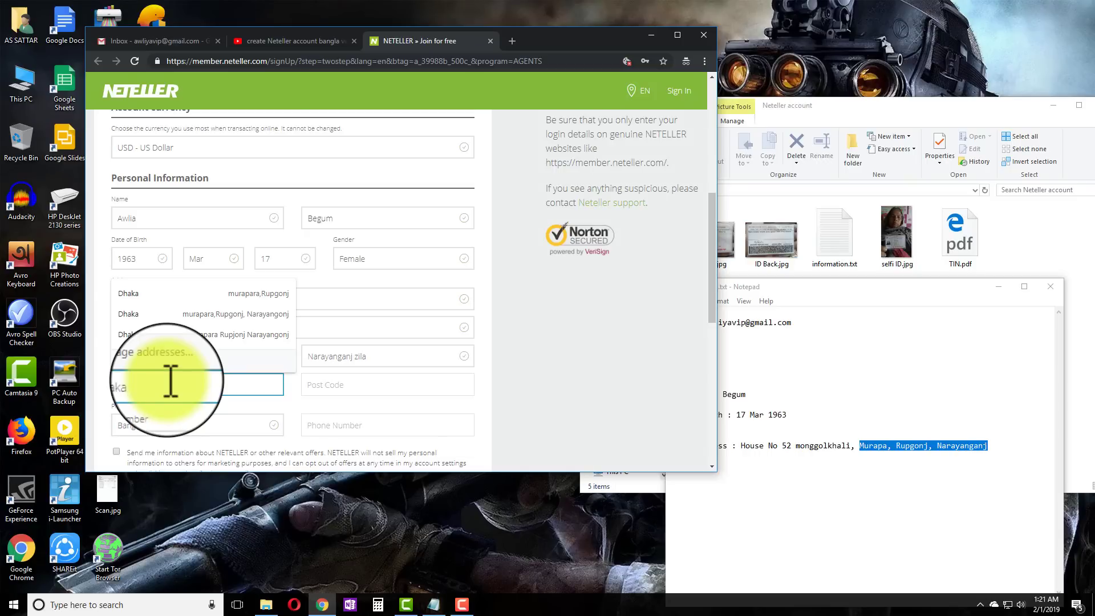
pyautogui.write('Dhaka')
pyautogui.click(449, 383)
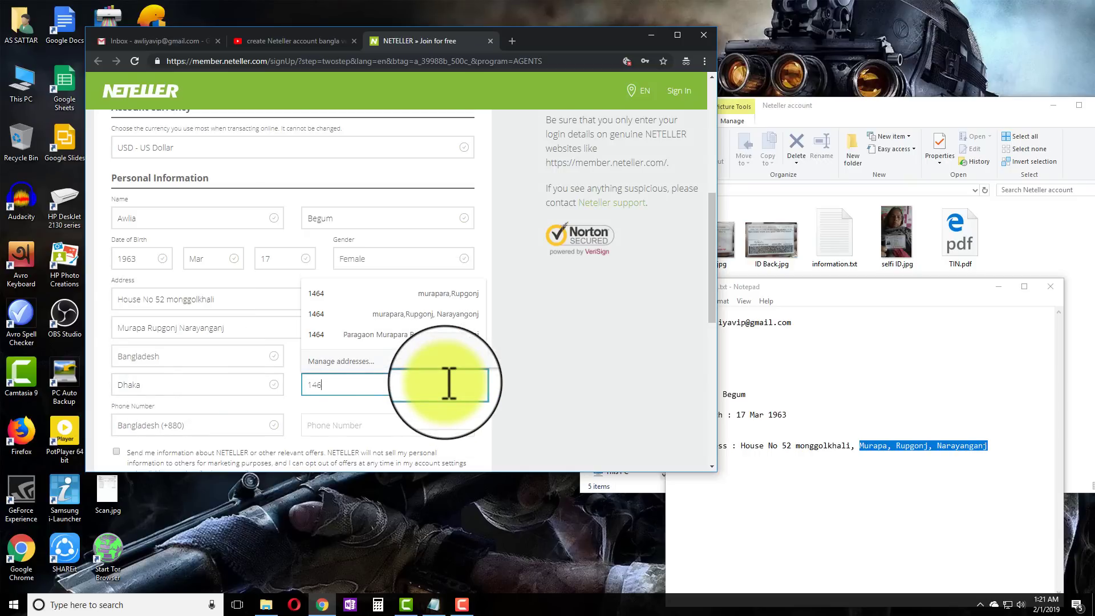
pyautogui.write('1464')
pyautogui.click(568, 403)
pyautogui.click(734, 501)
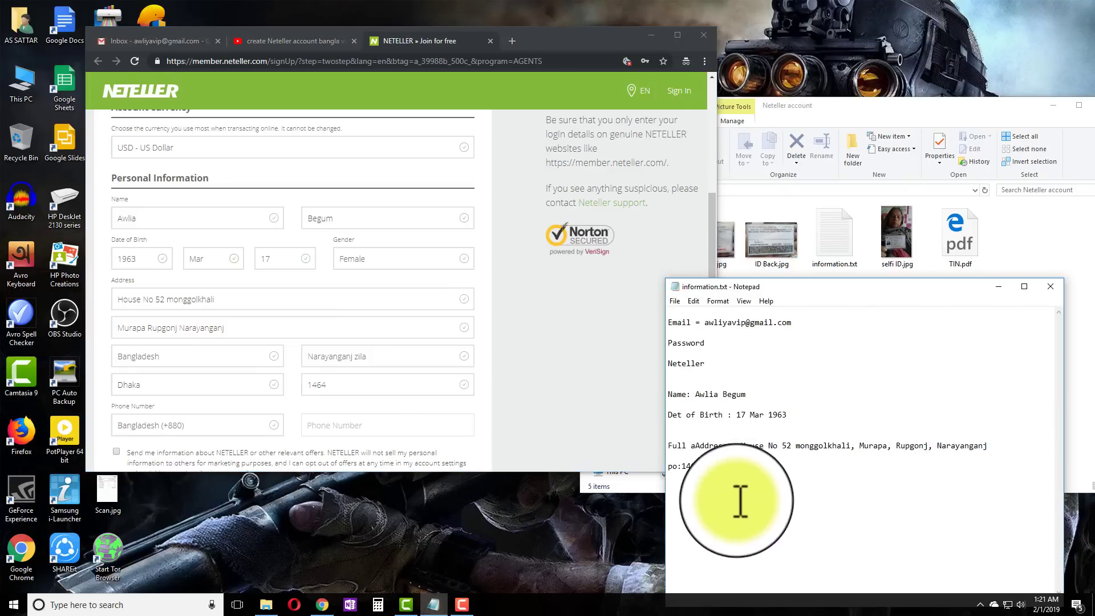
pyautogui.write('po:1464')
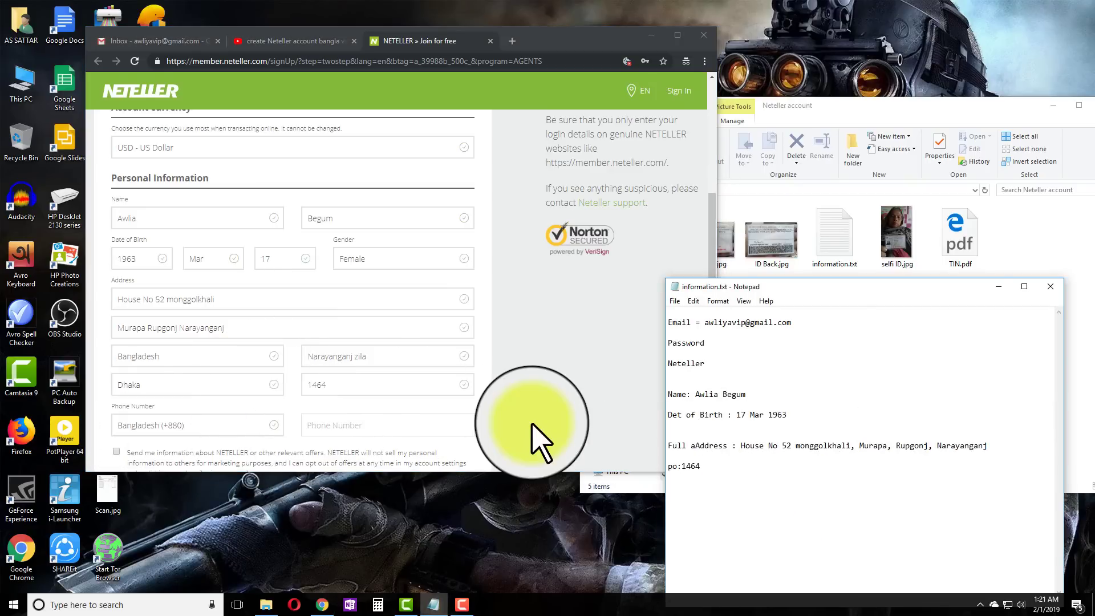
# Enter the applicant's phone number, opt in to NETELLER information and offers, and submit the form to open the account.
pyautogui.click(466, 425)
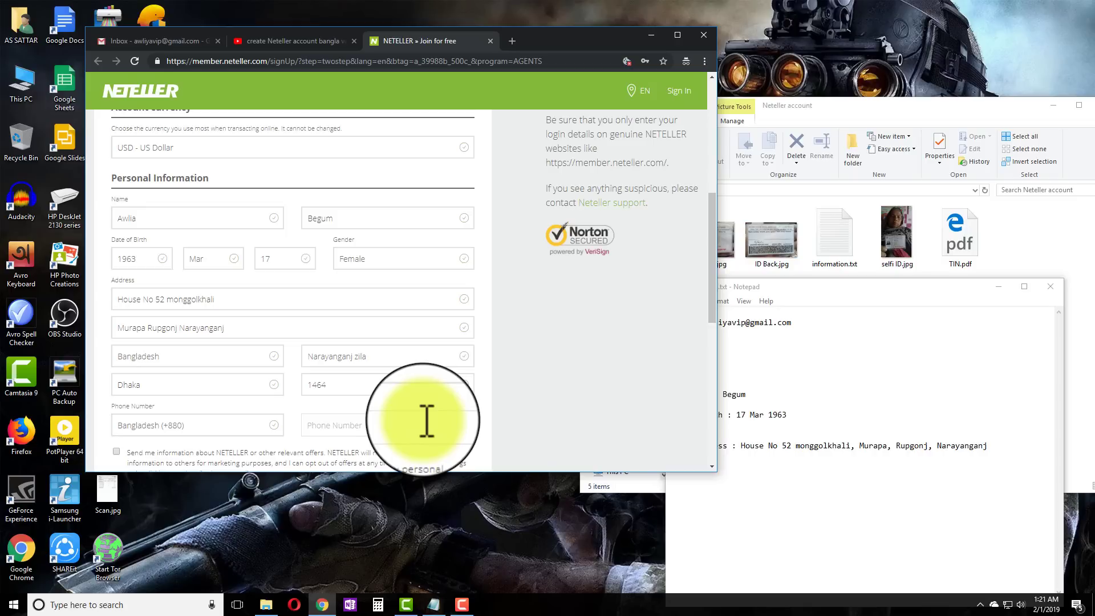
pyautogui.click(149, 454)
pyautogui.click(678, 34)
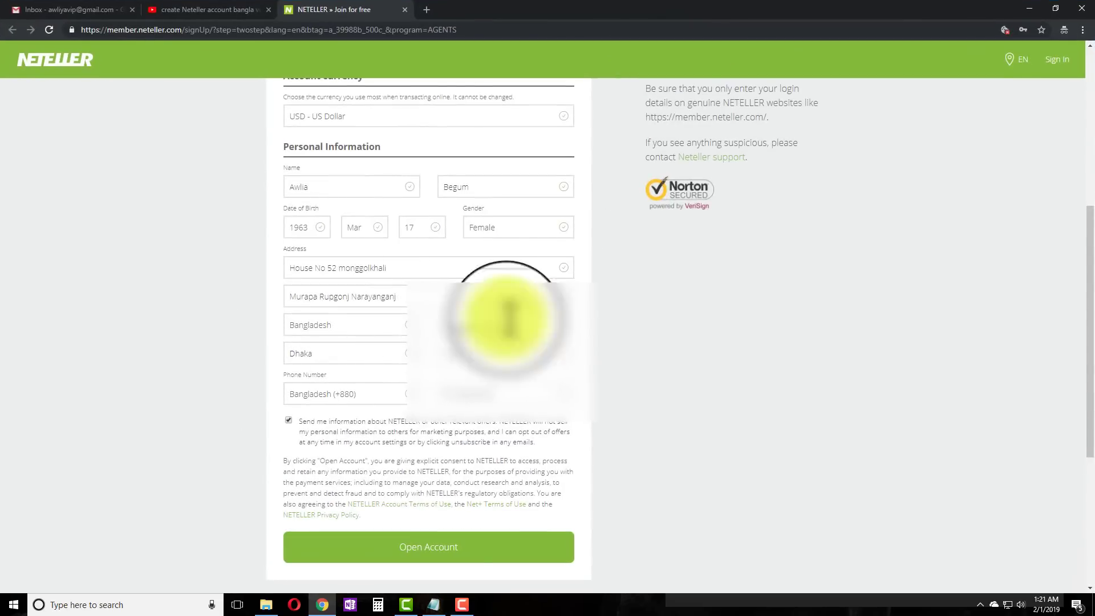
pyautogui.click(398, 551)
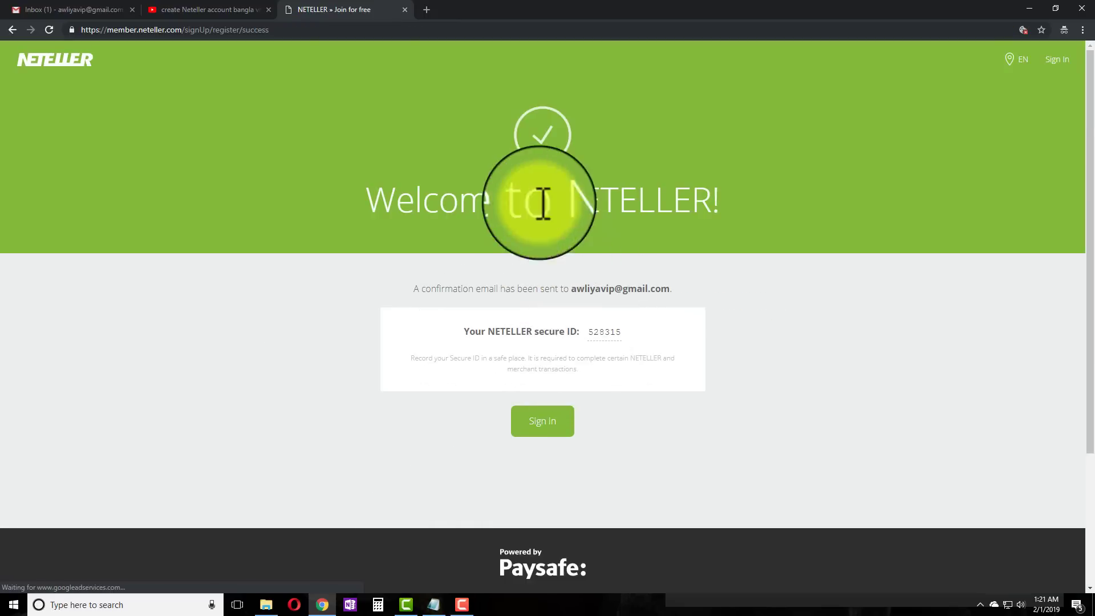
# Check the Welcome to NETELLER email in Gmail and record the new account's secure ID as the code in the notes file.
pyautogui.click(73, 9)
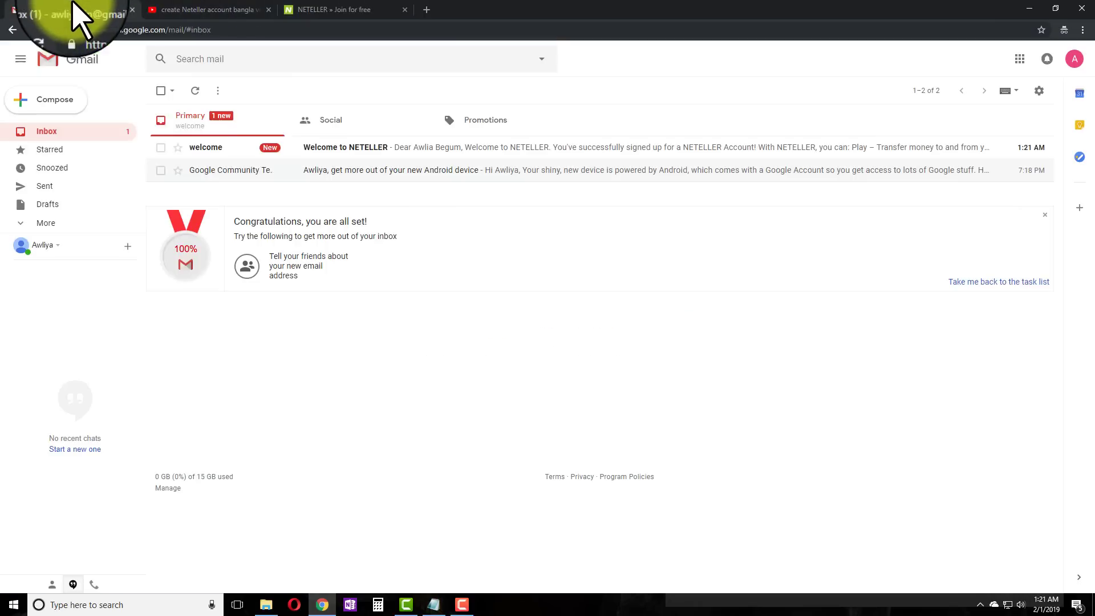
pyautogui.click(357, 164)
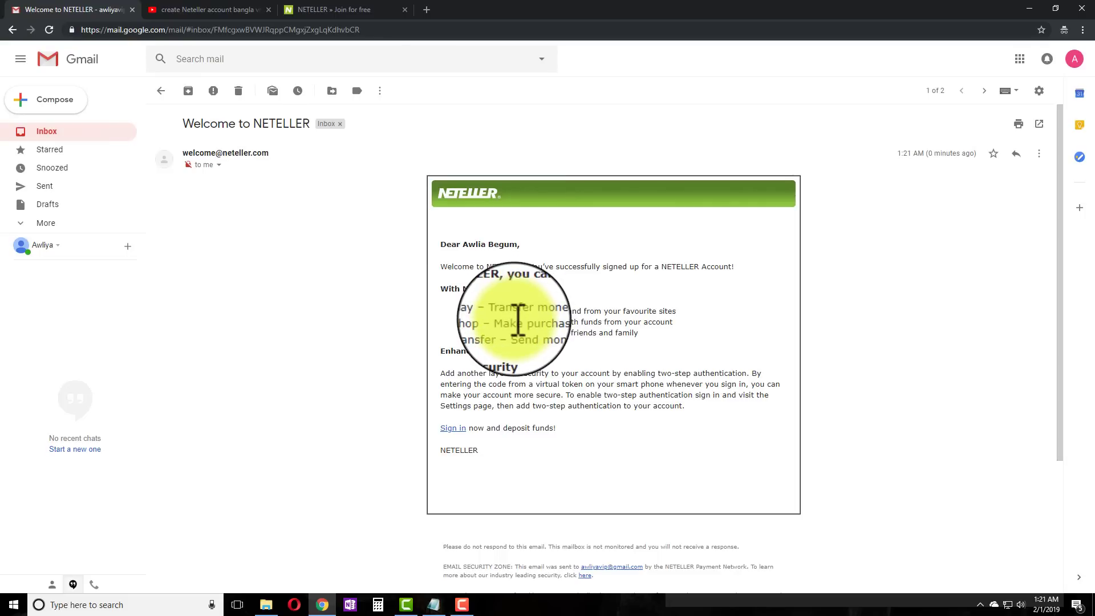
pyautogui.click(326, 9)
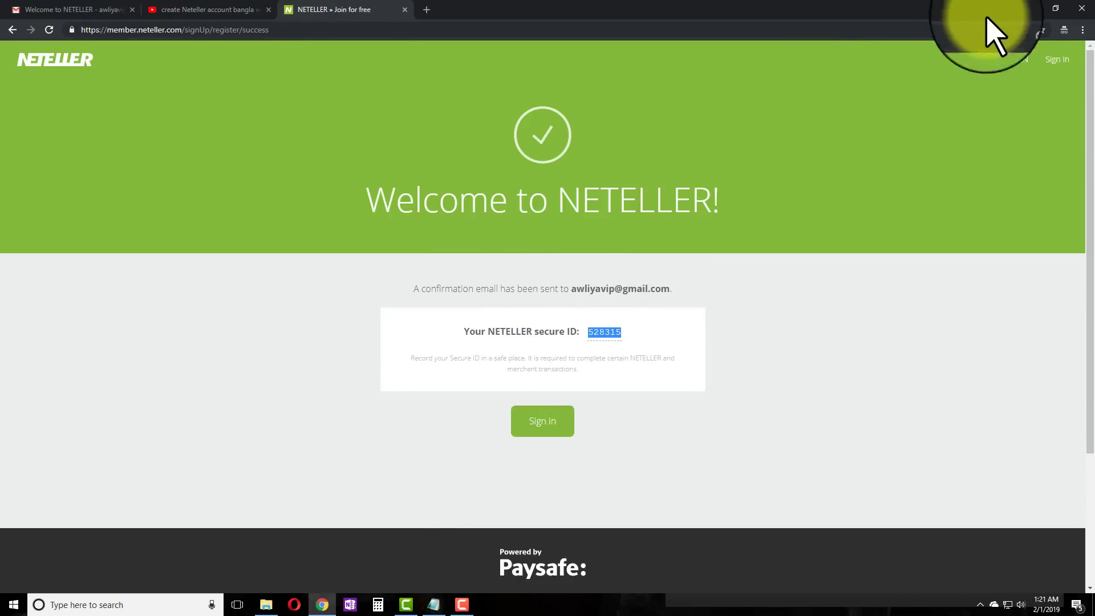
pyautogui.click(1028, 9)
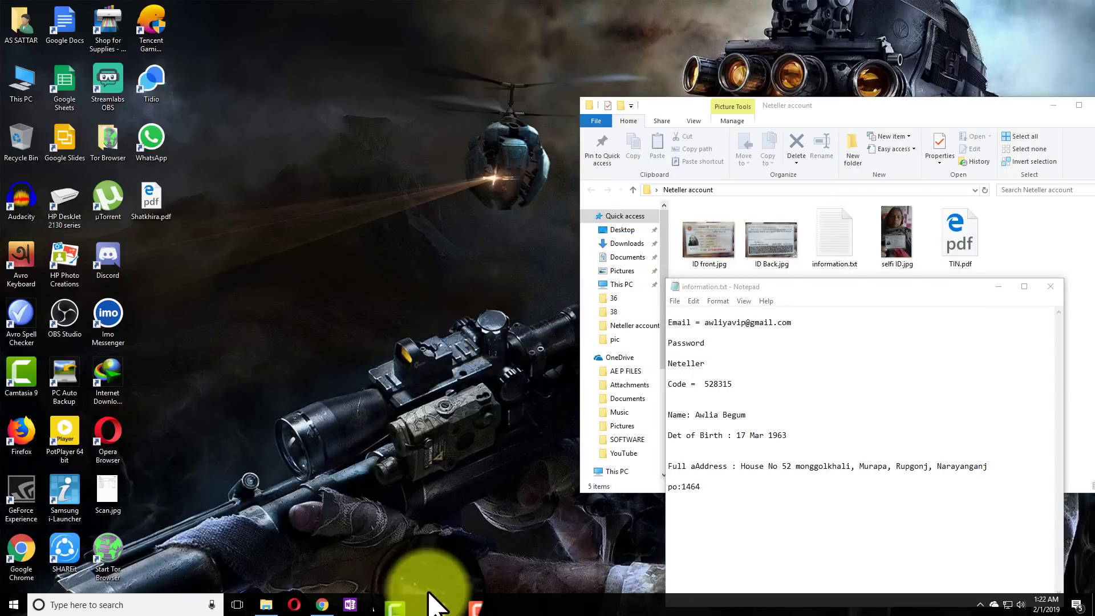
# In the signed-in Neteller dashboard in Opera, dismiss the location request and copy the account ID into the notes file.
pyautogui.click(321, 604)
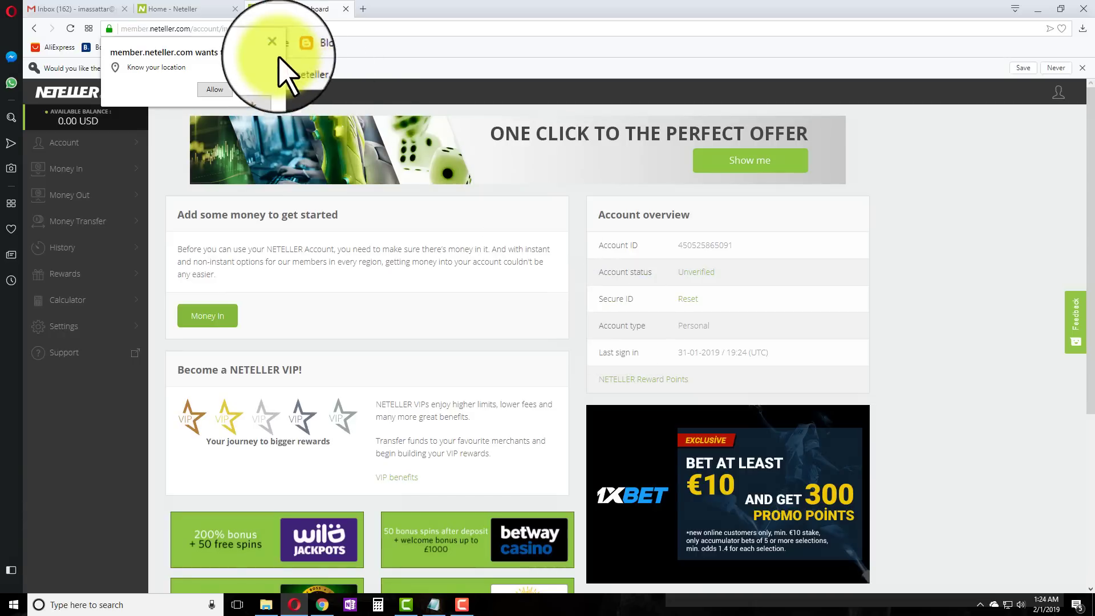
pyautogui.click(283, 57)
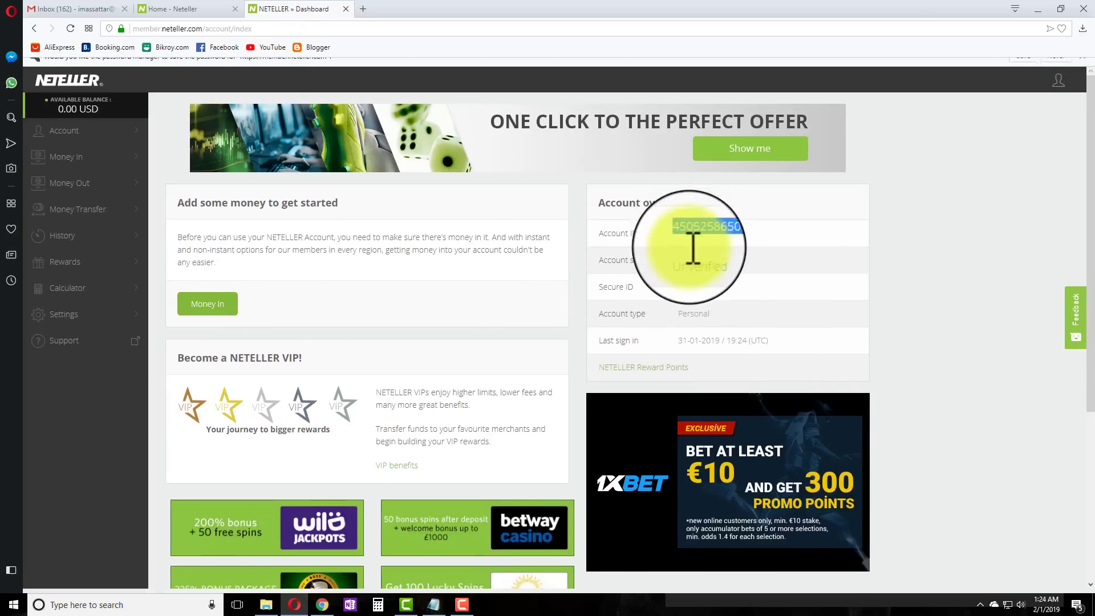
pyautogui.click(434, 602)
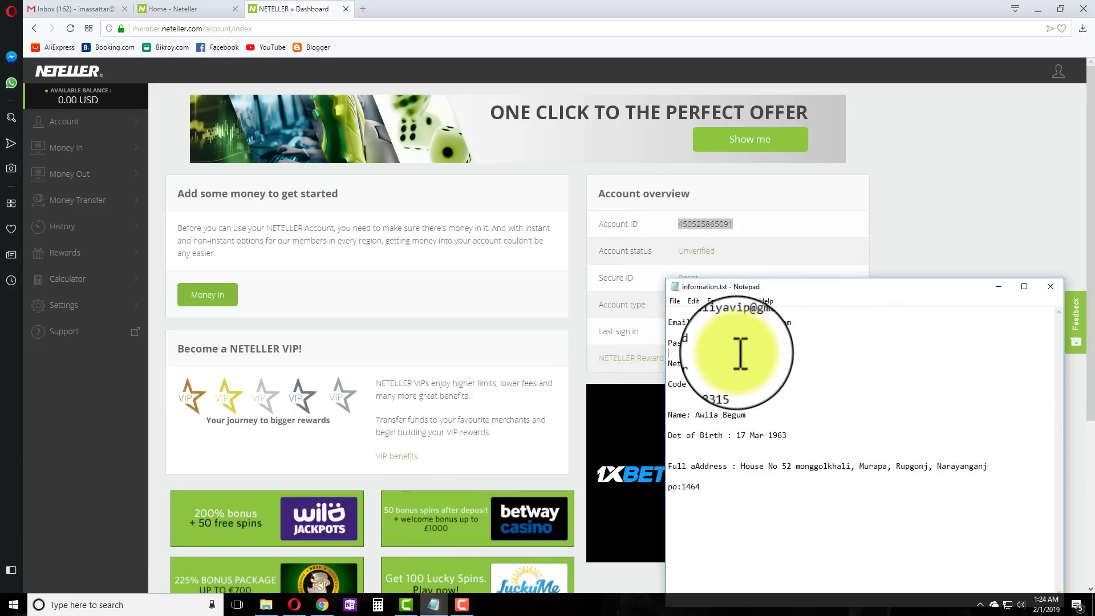
pyautogui.press('Return')
pyautogui.press('Return')
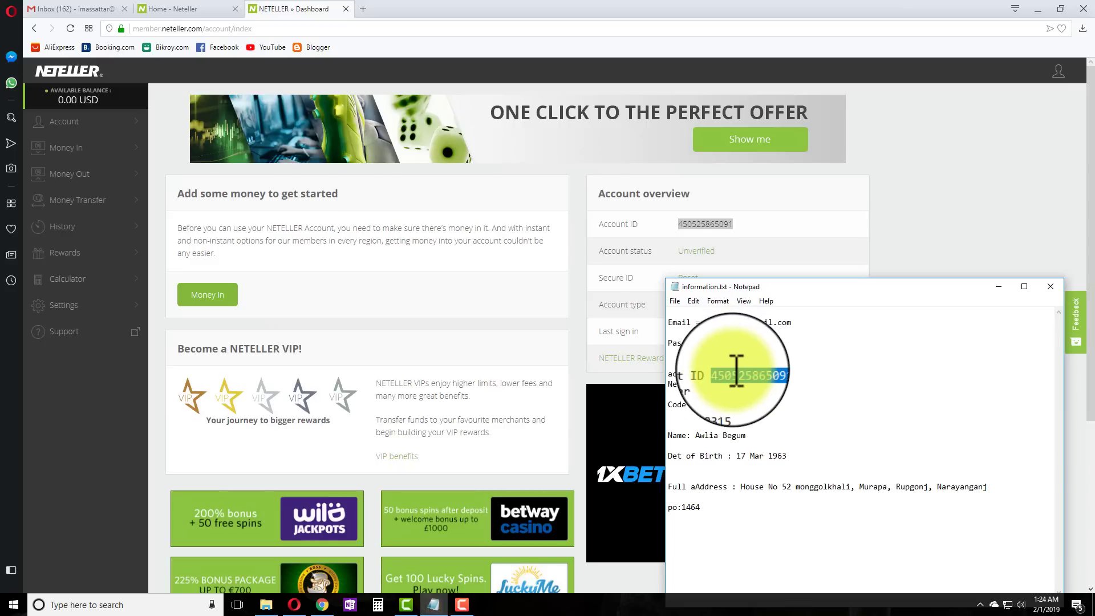
pyautogui.click(971, 251)
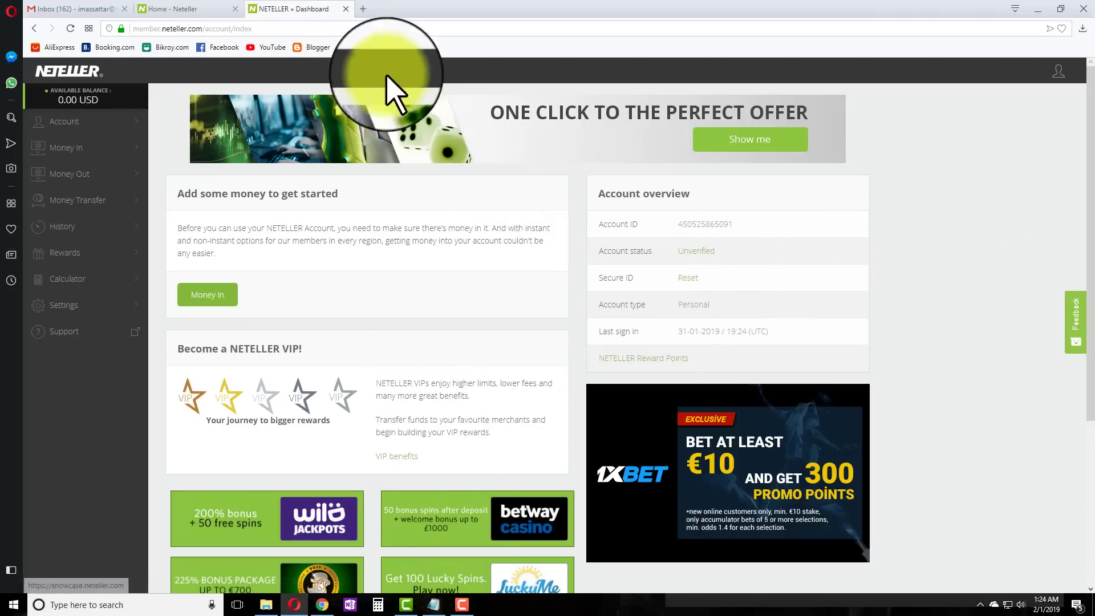
# Switch to Chrome, open BankingHelpBD's Contact Us page and look through its Facebook, website, WhatsApp and imo contact details.
pyautogui.click(322, 603)
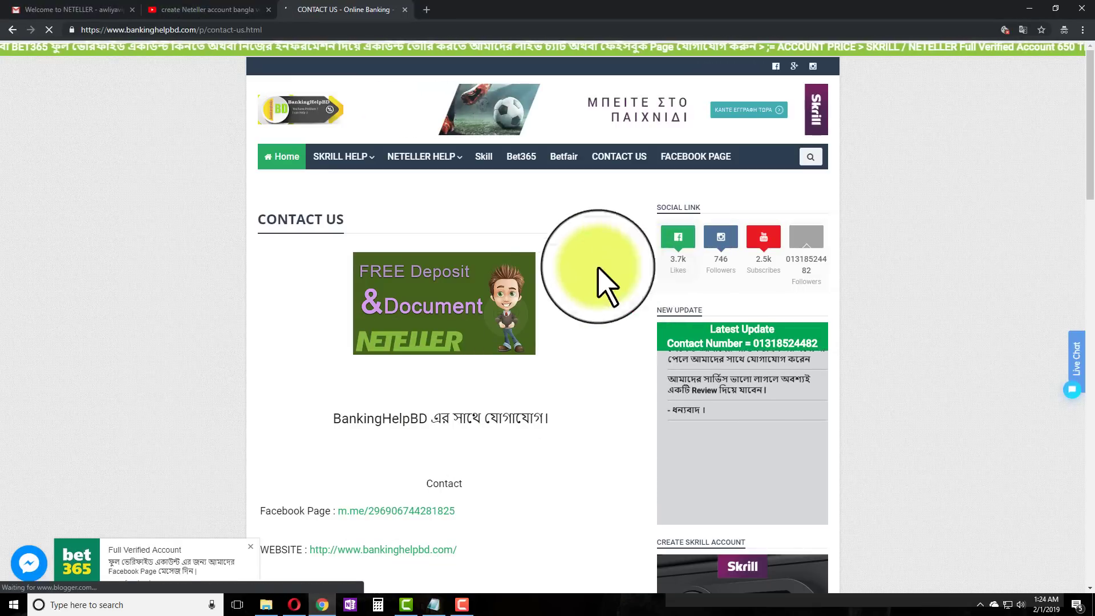
pyautogui.click(620, 157)
pyautogui.scroll(-6, 570, 257)
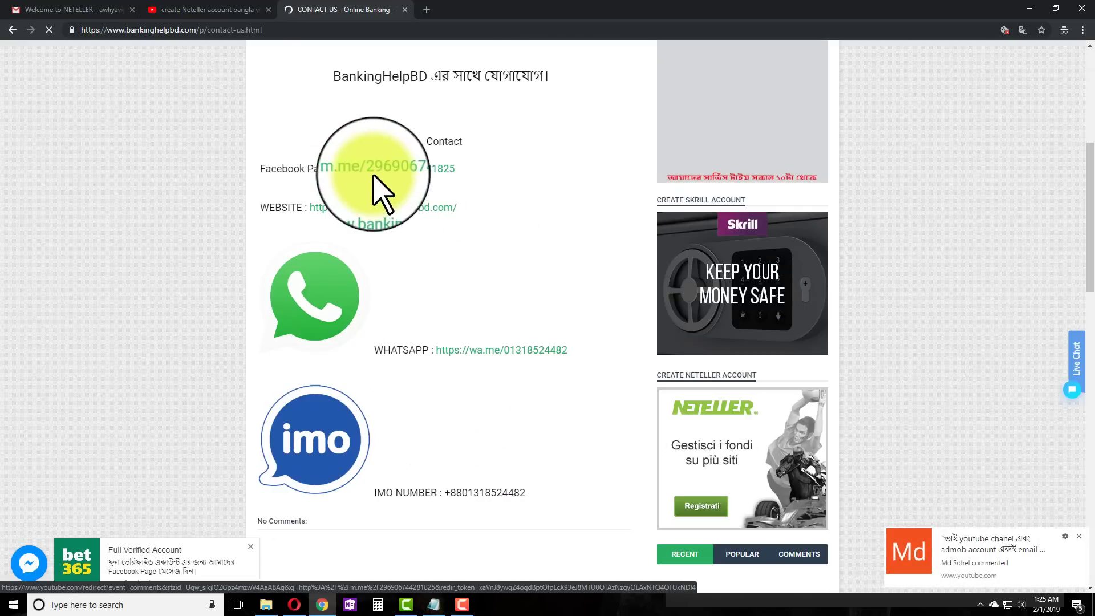
pyautogui.click(1078, 536)
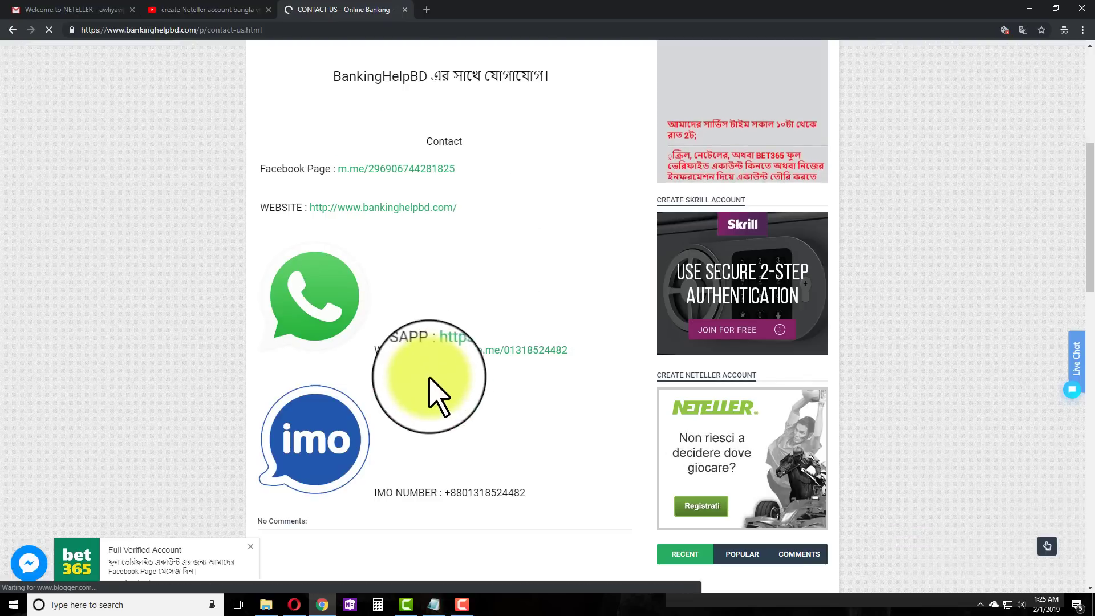
pyautogui.scroll(6, 451, 371)
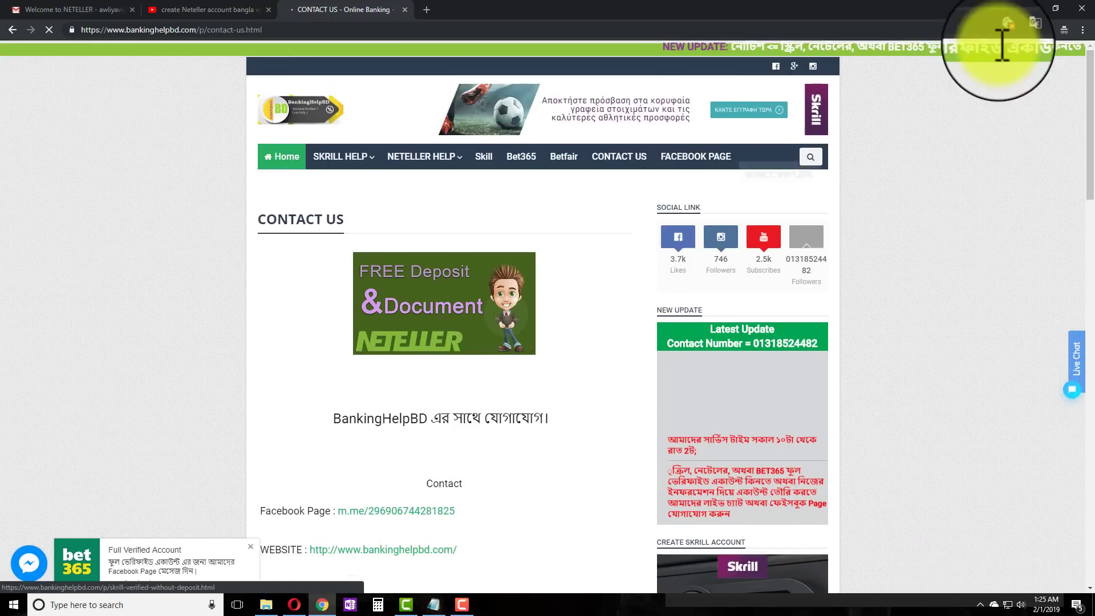
# In Opera, start a Neteller deposit through Skrill for 0.01 USD and continue to the Skrill checkout.
pyautogui.click(1045, 9)
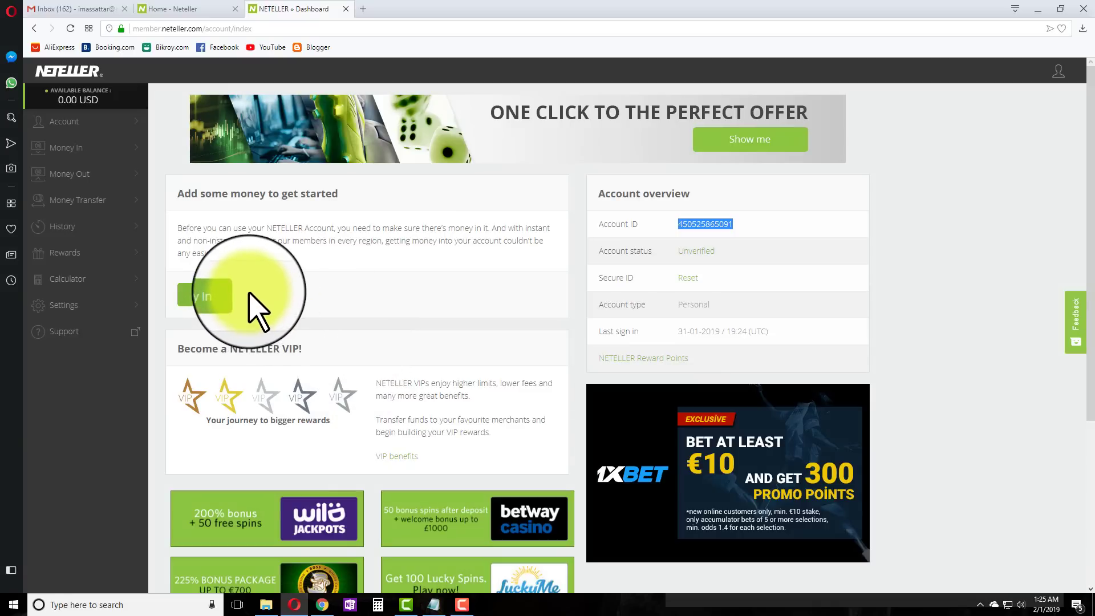
pyautogui.click(208, 298)
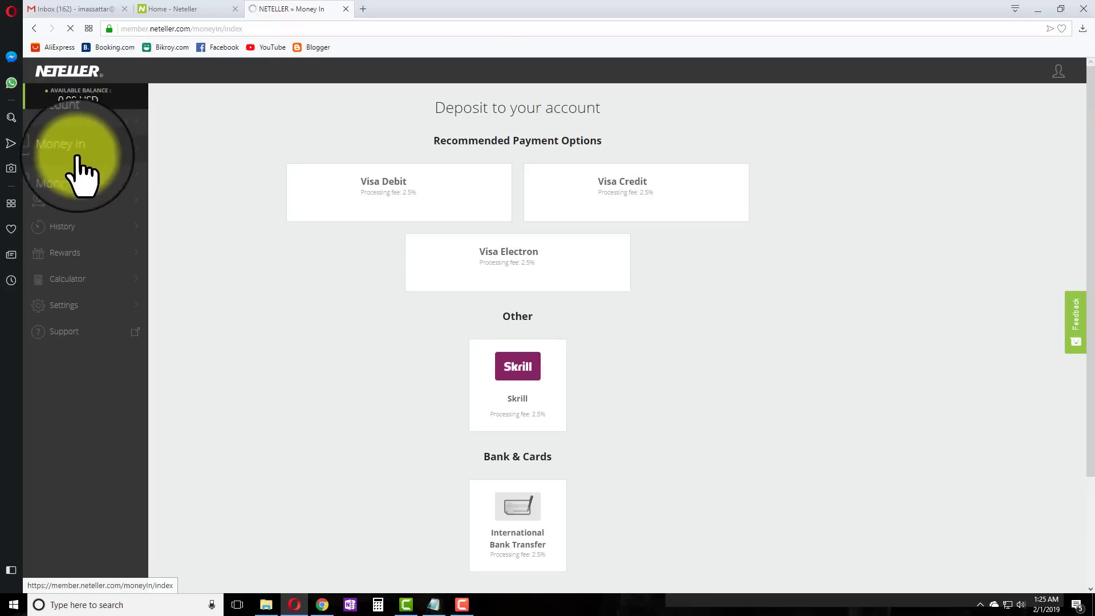
pyautogui.click(515, 368)
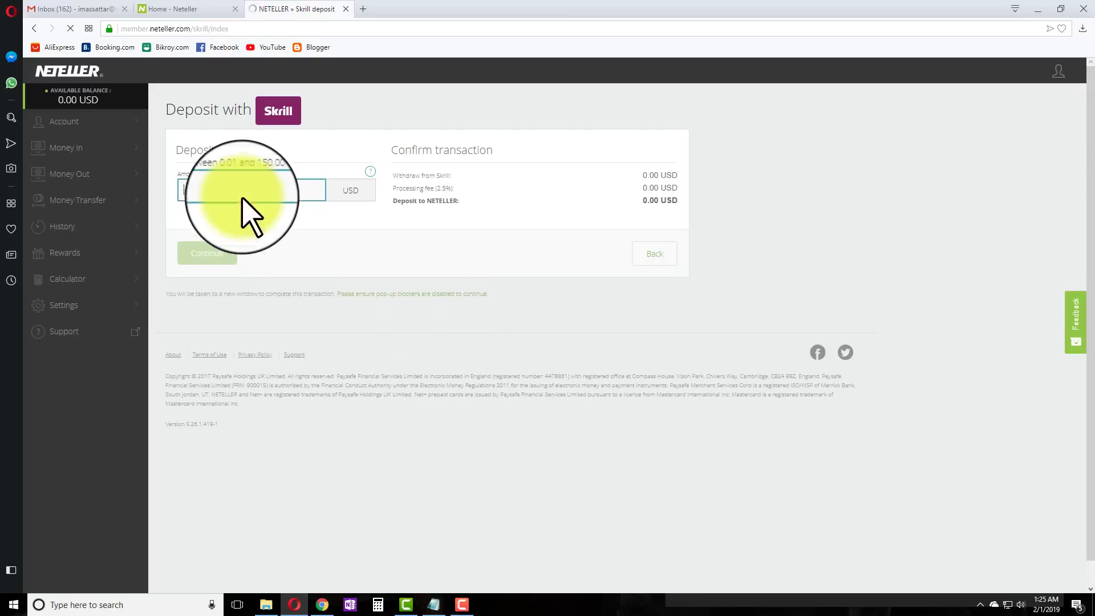
pyautogui.click(245, 190)
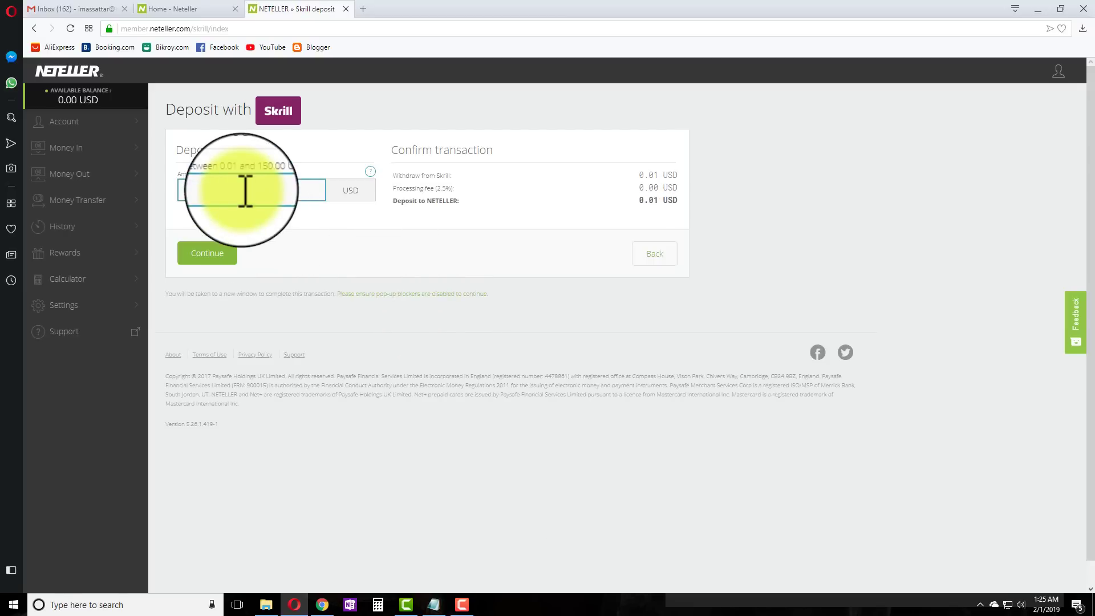
pyautogui.write('0.01')
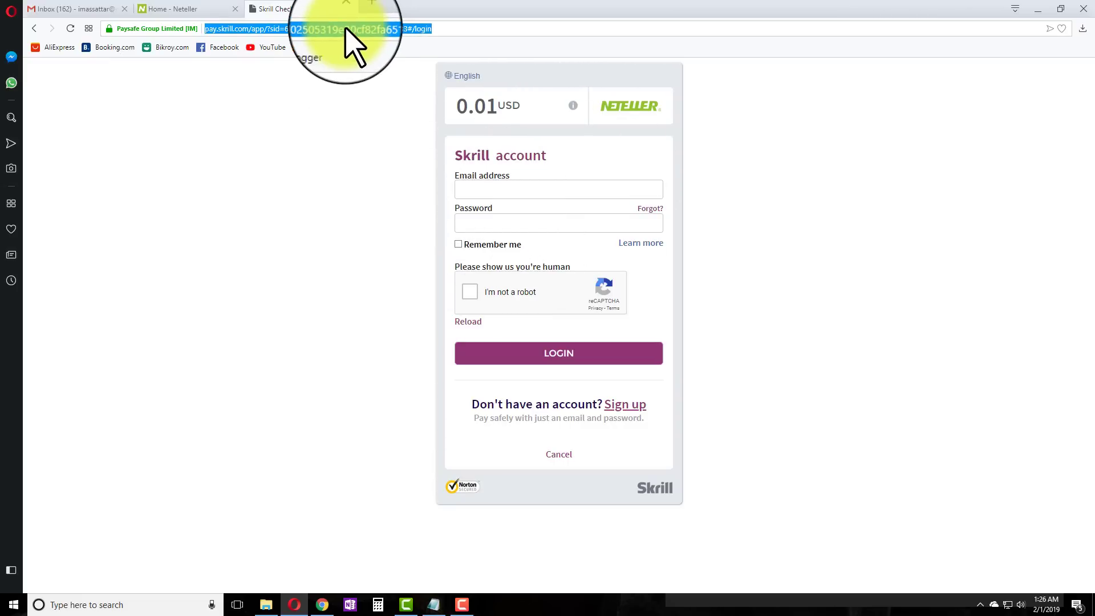
# Copy the Skrill checkout link and send it to BankingHelpBD through the live chat on its site in Chrome.
pyautogui.click(370, 67)
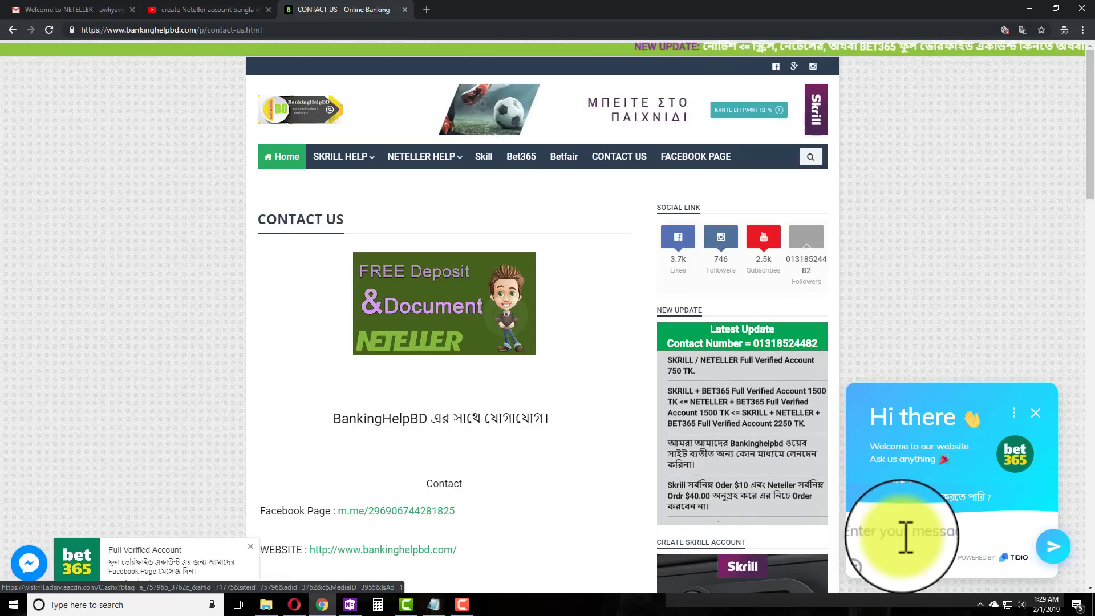
pyautogui.hotkey('ctrl', 'v')
pyautogui.press('Return')
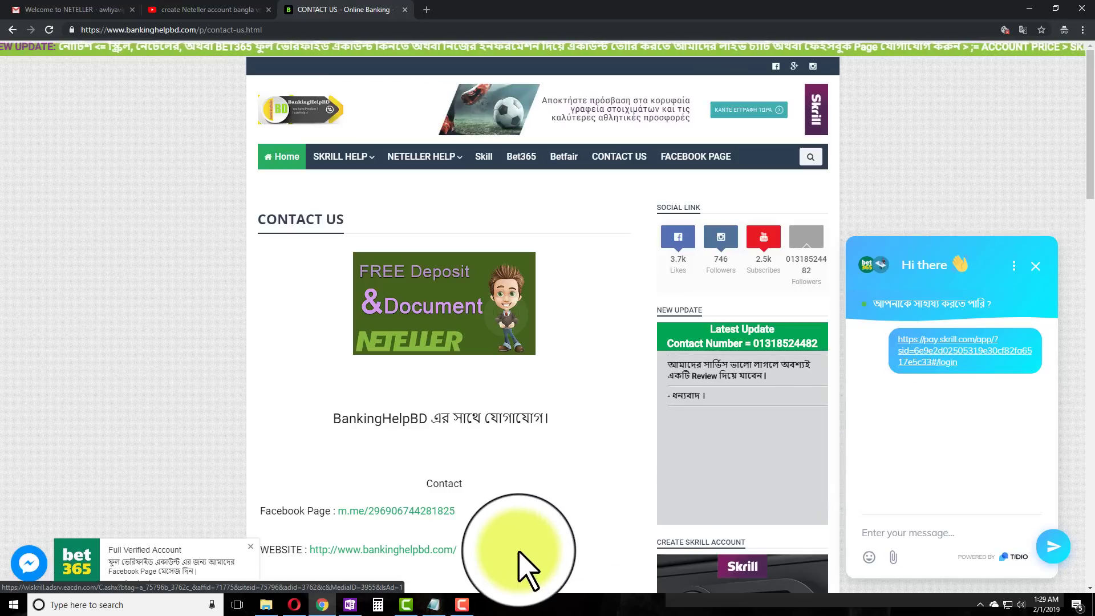
# Examine the live chat conversation with the support agent, including the payment screenshot sent in reply.
pyautogui.click(462, 606)
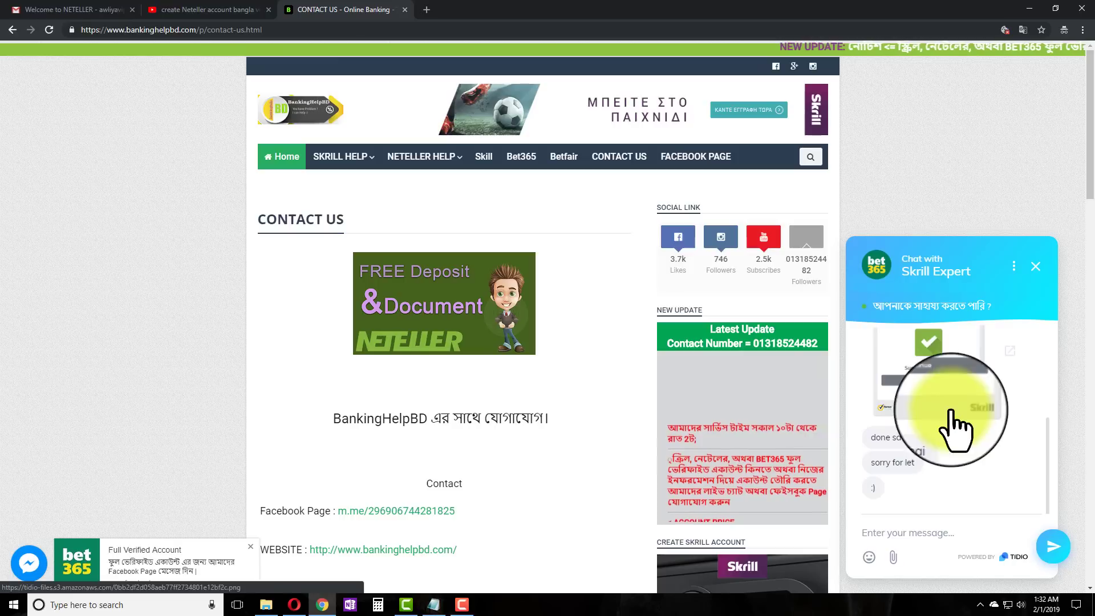
pyautogui.scroll(3, 951, 408)
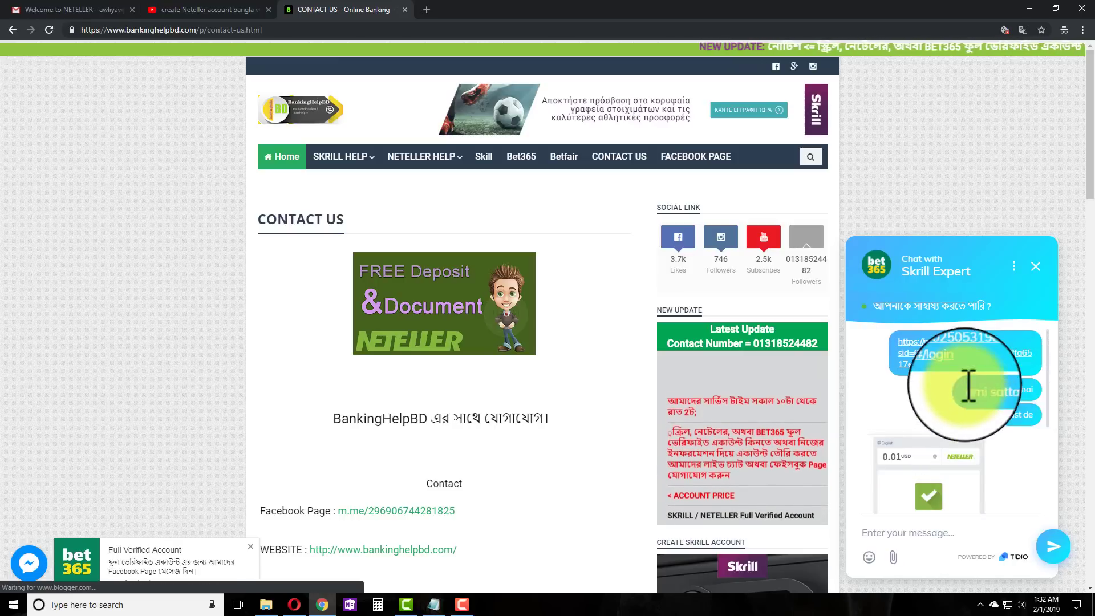
pyautogui.scroll(-5, 964, 399)
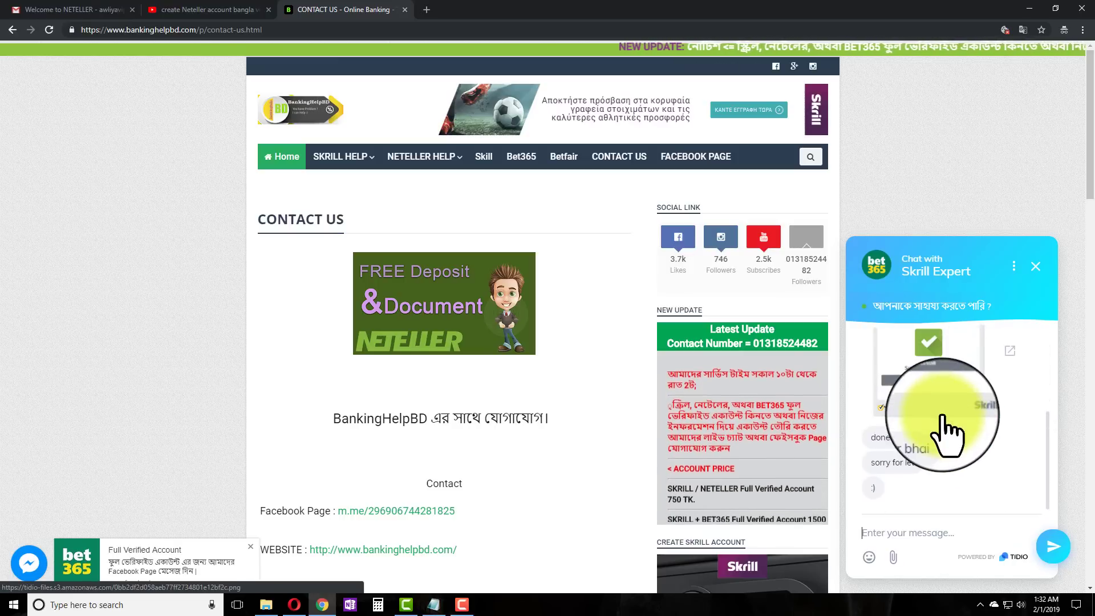
pyautogui.scroll(3, 946, 436)
pyautogui.scroll(-3, 930, 428)
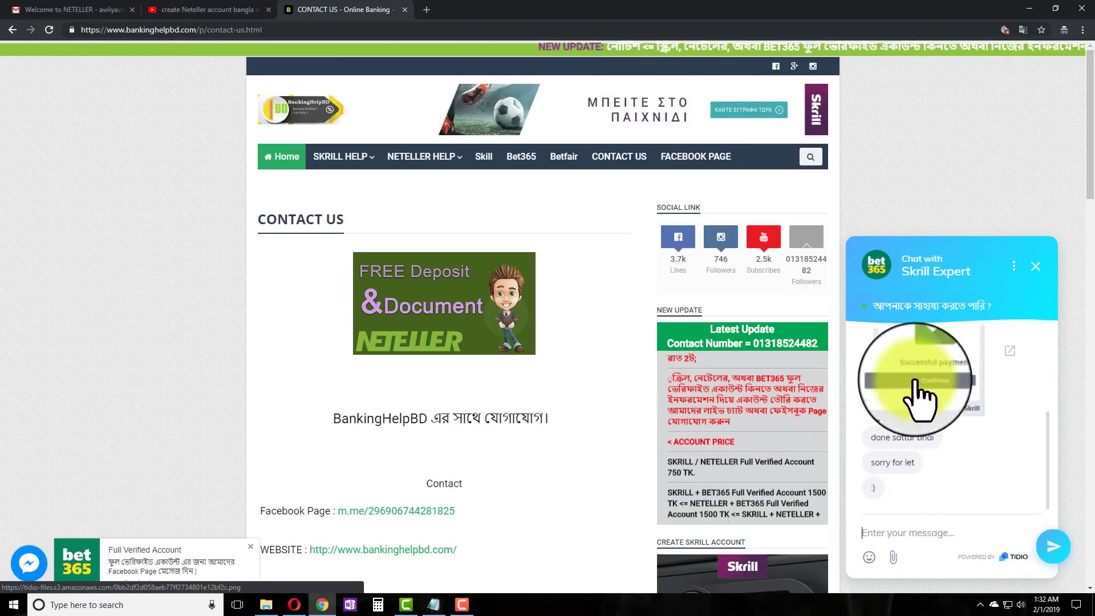
pyautogui.scroll(3, 925, 405)
pyautogui.scroll(-3, 941, 464)
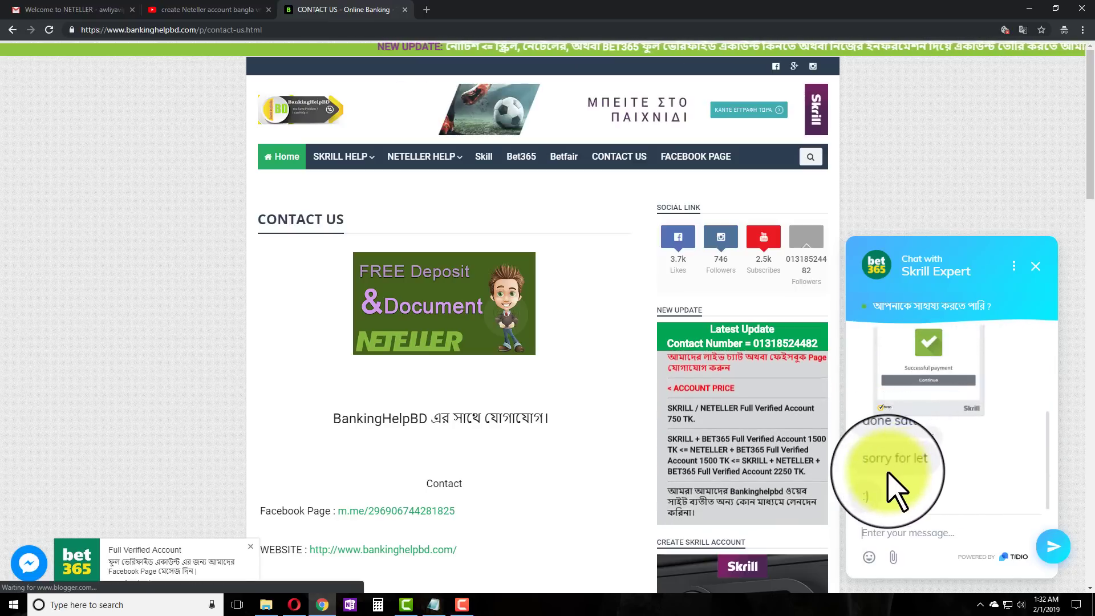
pyautogui.scroll(3, 981, 485)
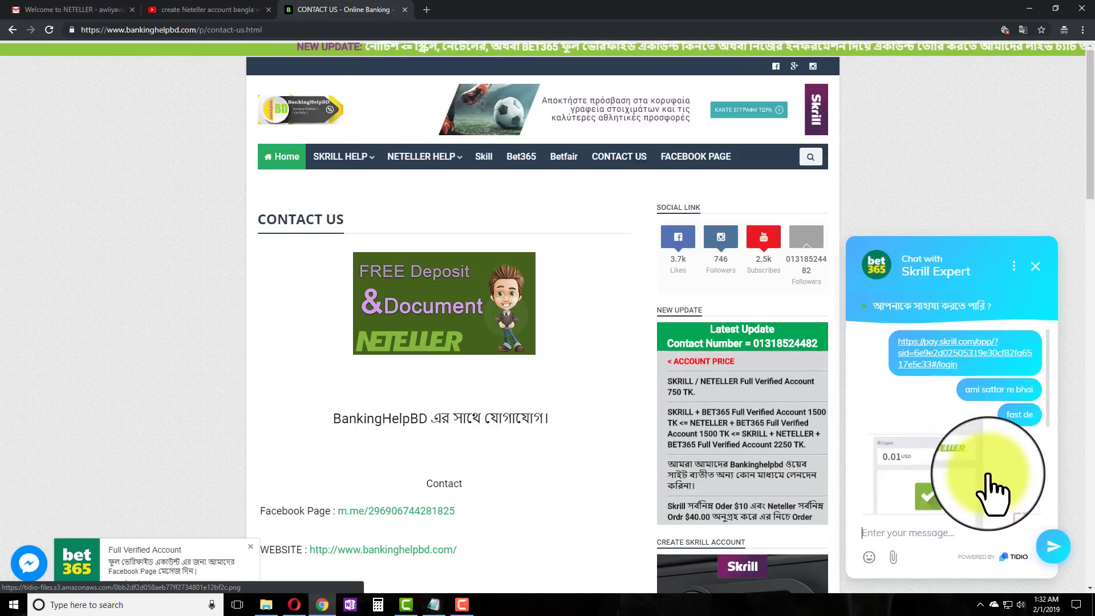
pyautogui.scroll(-3, 993, 494)
pyautogui.scroll(-3, 964, 457)
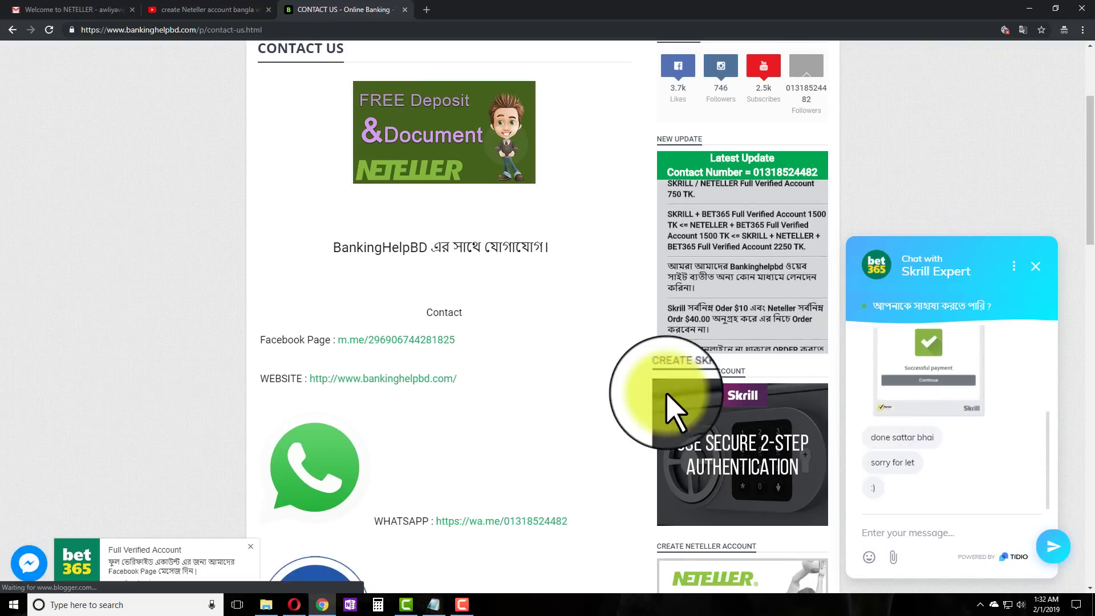
pyautogui.scroll(3, 798, 445)
pyautogui.scroll(3, 997, 503)
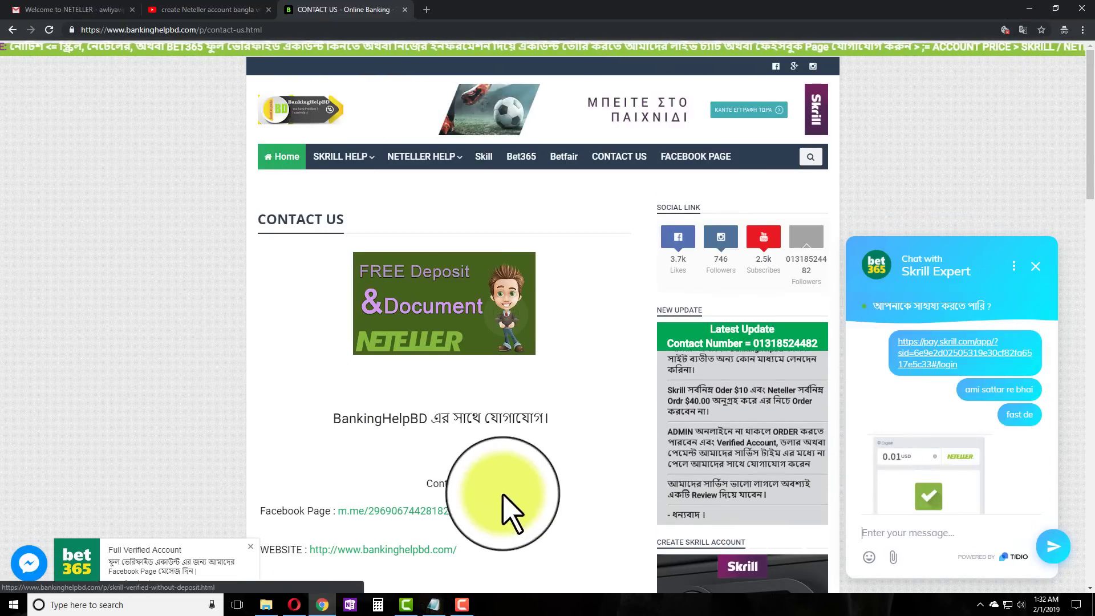
# Copy the Neteller account ID and send it to the support agent through BankingHelpBD's live chat in Chrome.
pyautogui.click(434, 605)
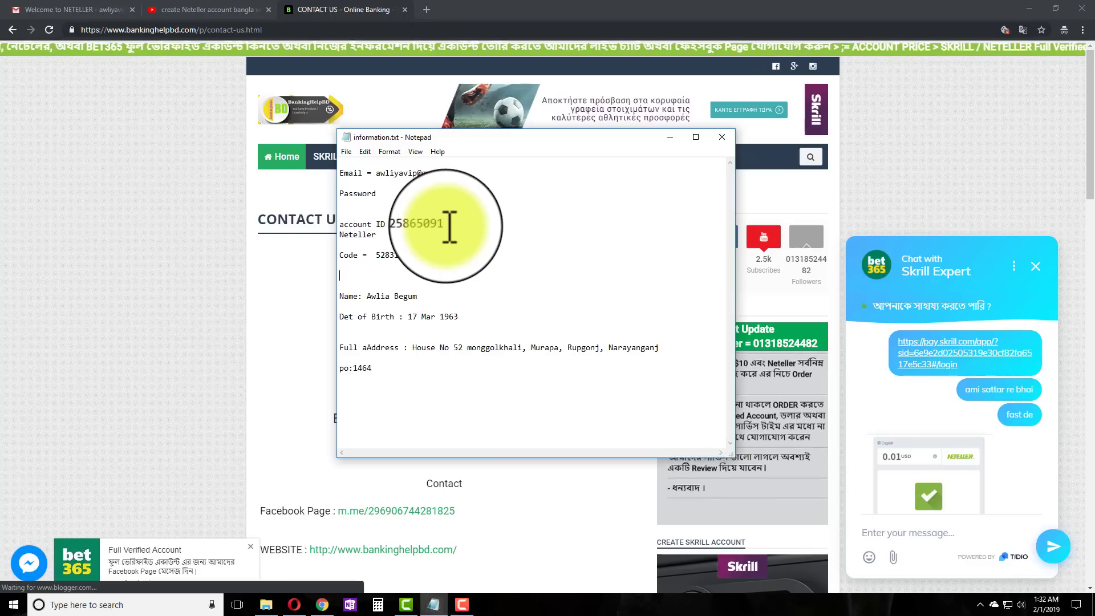
pyautogui.moveTo(450, 226); pyautogui.dragTo(398, 226)
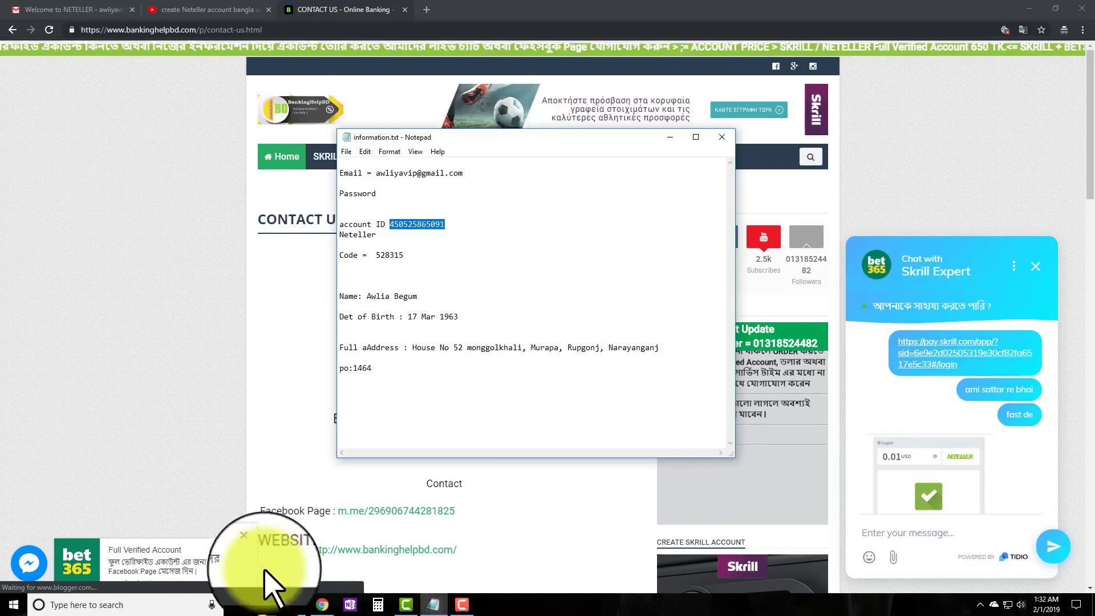
pyautogui.click(321, 604)
pyautogui.click(294, 606)
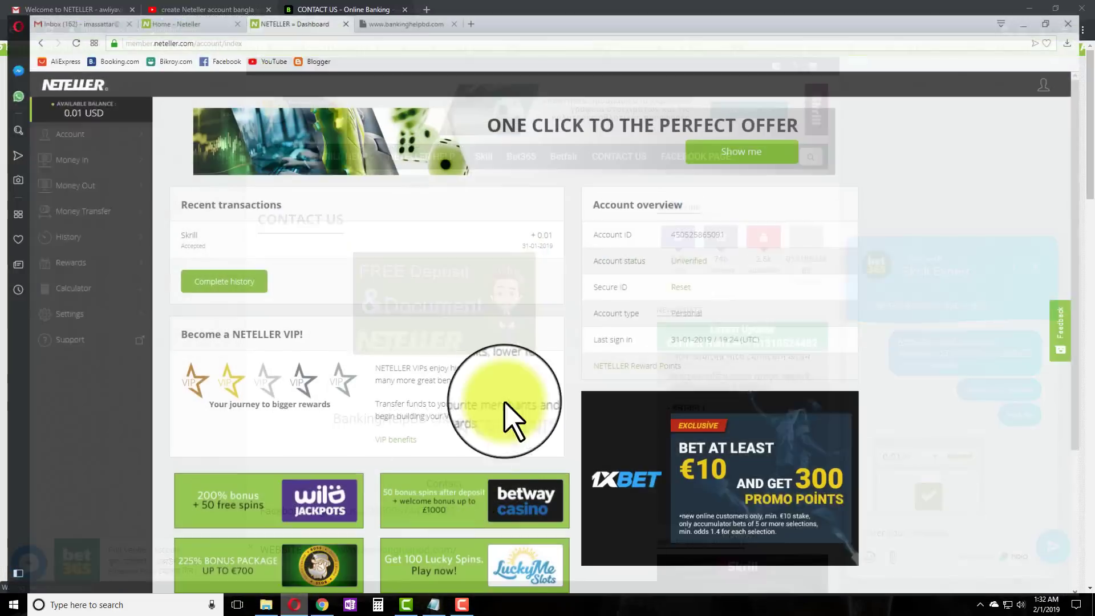
pyautogui.hotkey('ctrl', 'c')
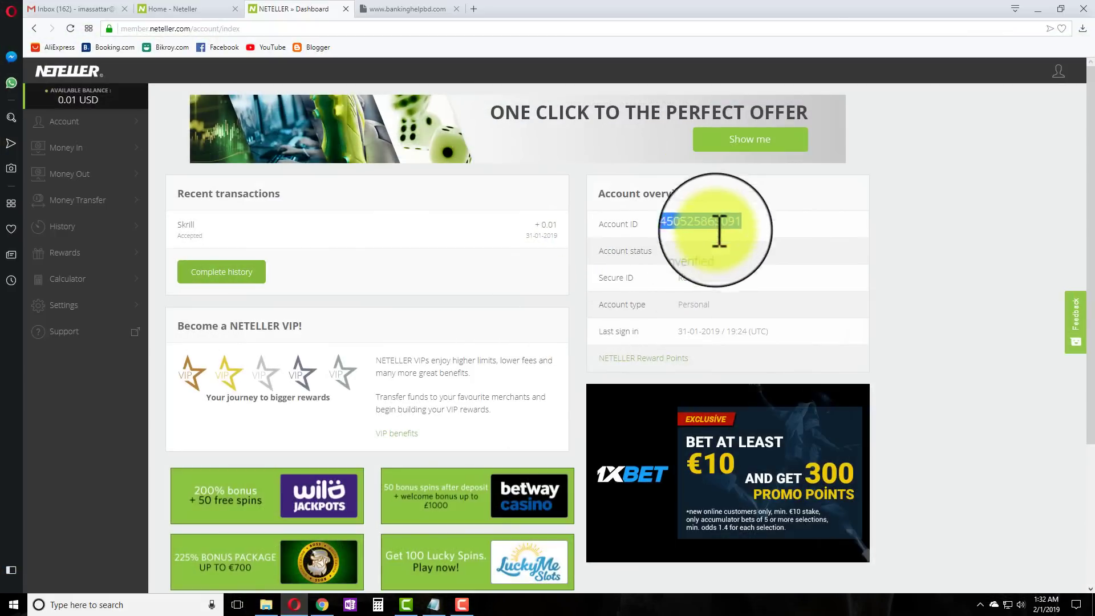
pyautogui.click(322, 604)
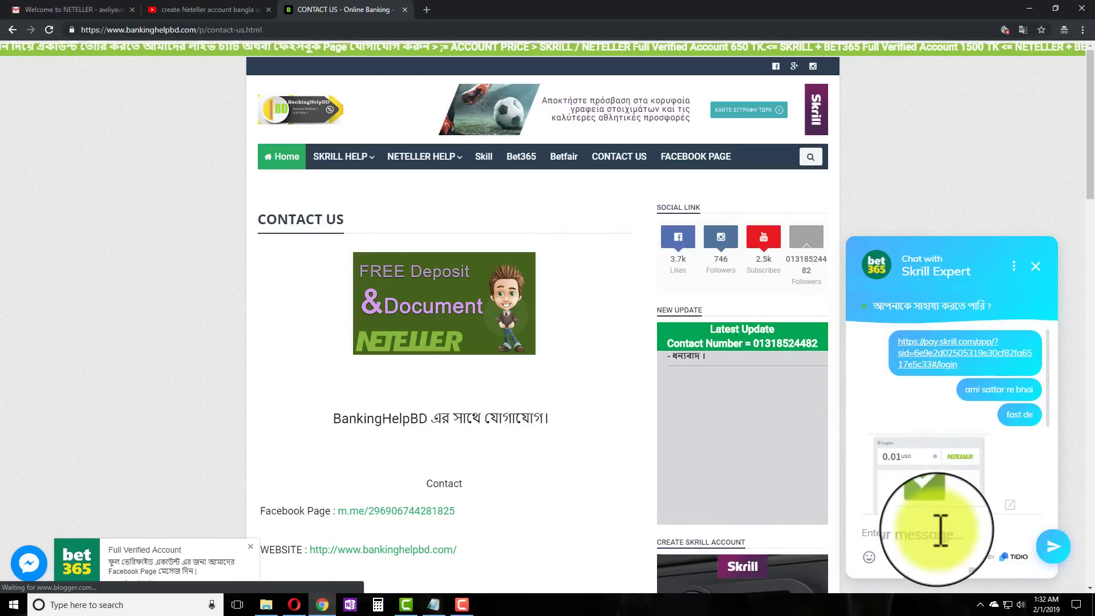
pyautogui.hotkey('ctrl', 'v')
pyautogui.press('Return')
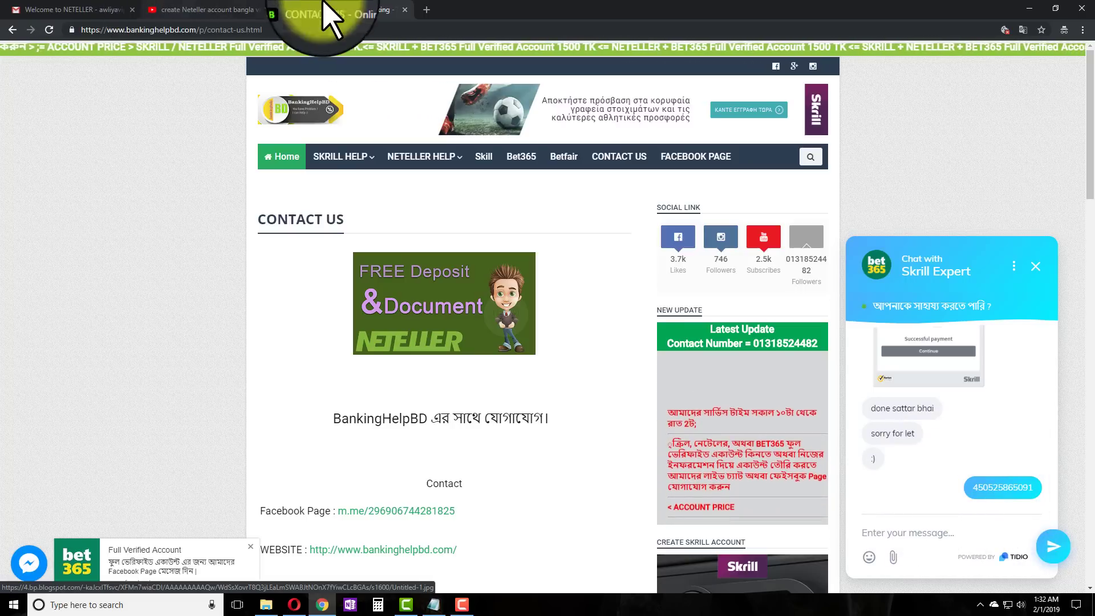
# Open Neteller's deposit confirmation e-mail in the Gmail inbox to check the transaction details.
pyautogui.click(35, 9)
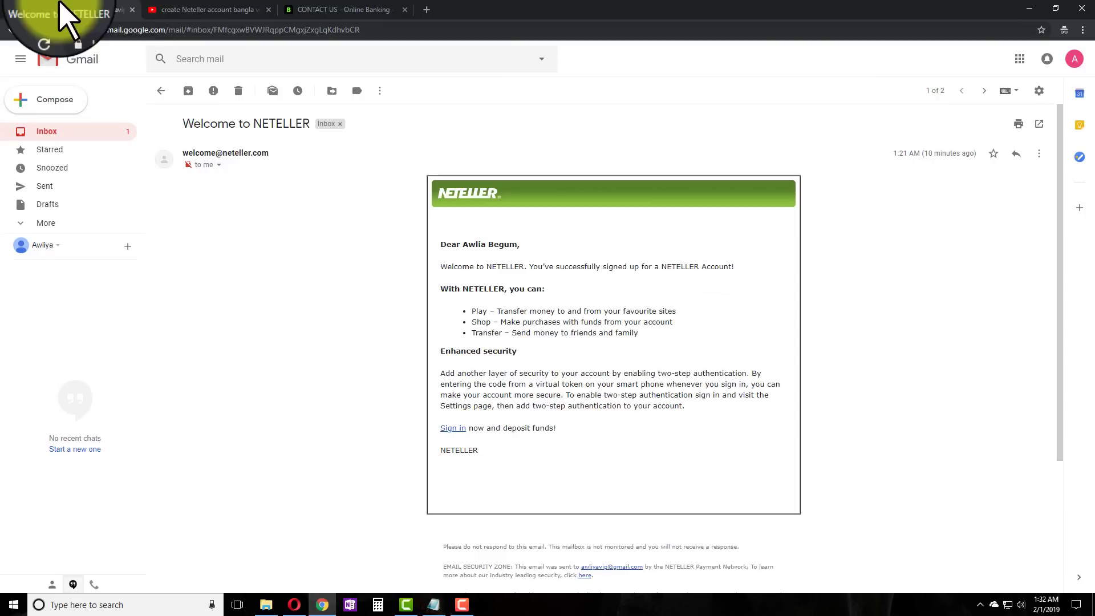
pyautogui.click(71, 132)
pyautogui.click(295, 164)
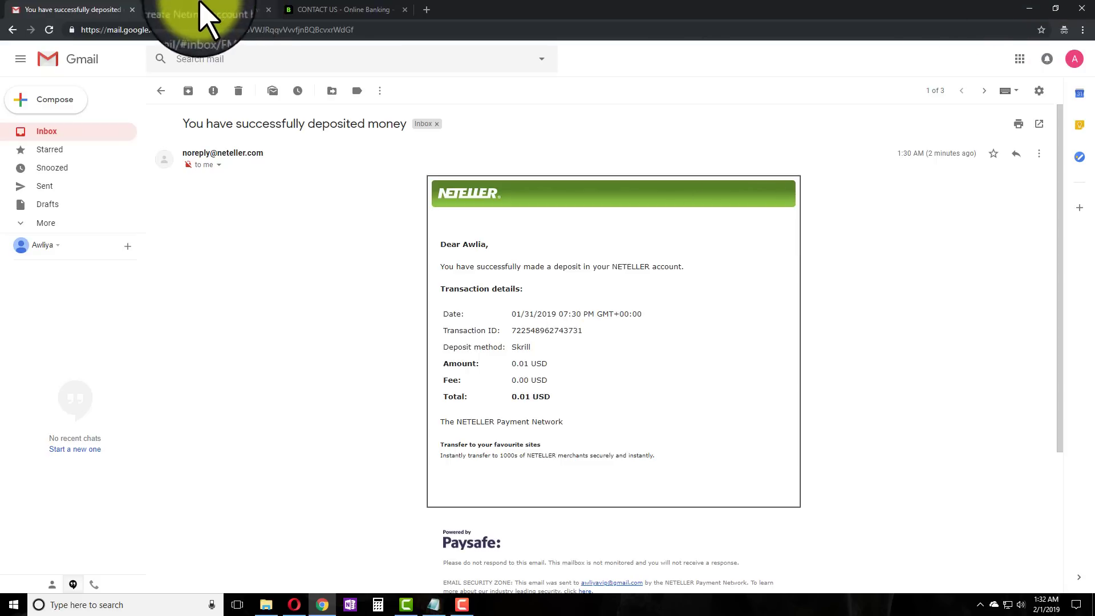
pyautogui.click(1033, 9)
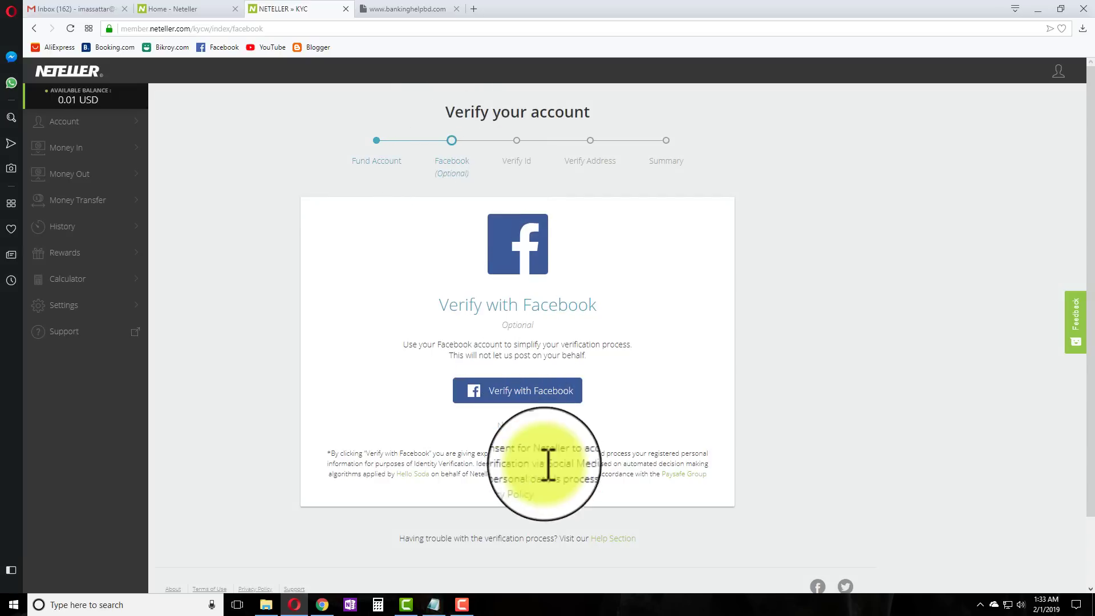
pyautogui.click(522, 426)
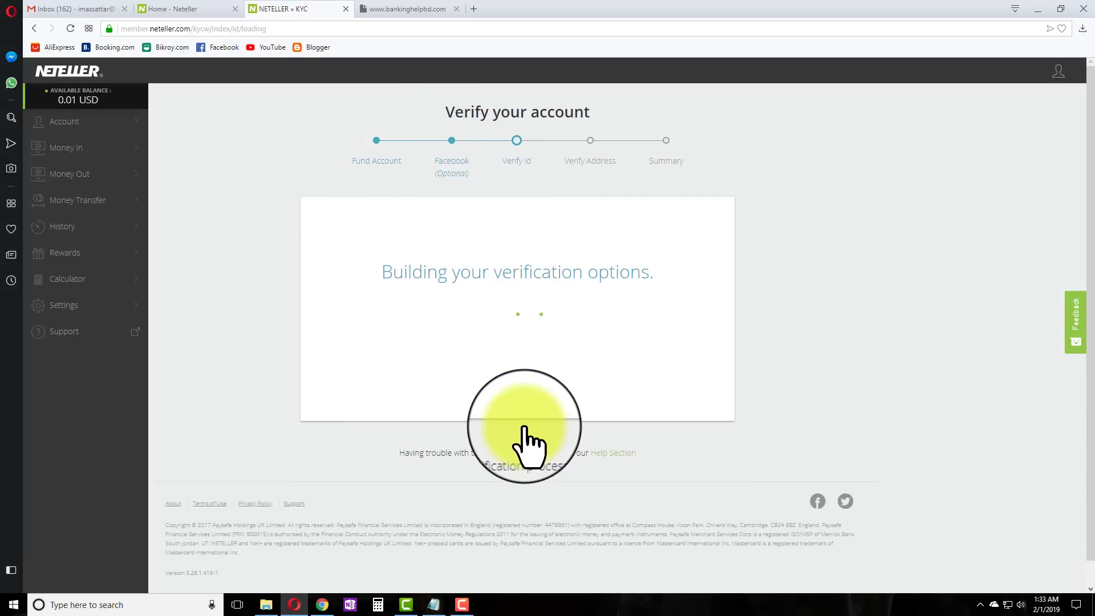
pyautogui.click(457, 9)
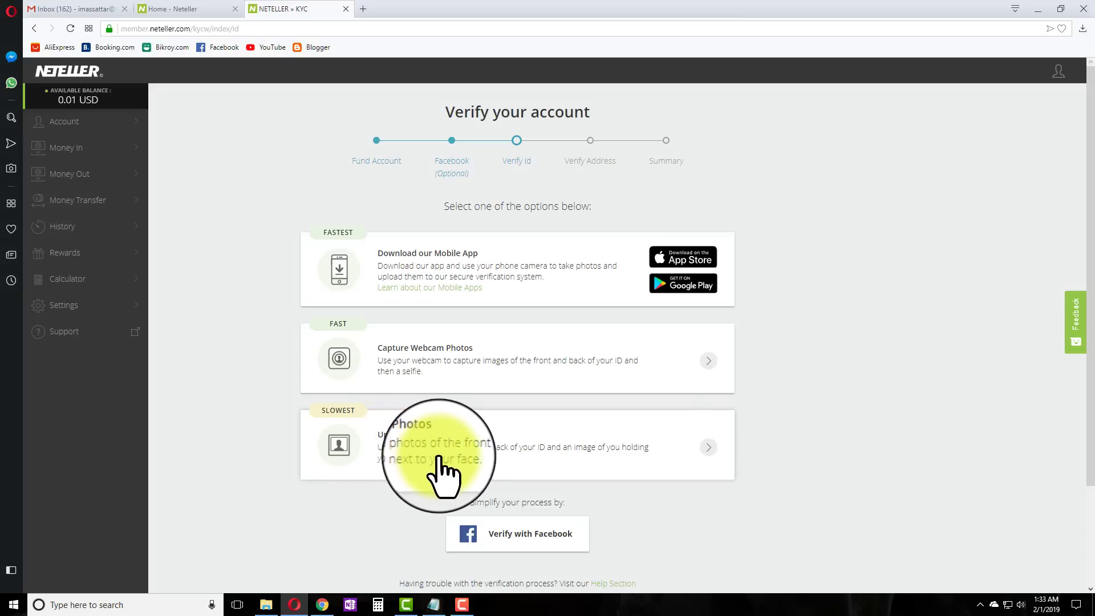
pyautogui.click(485, 461)
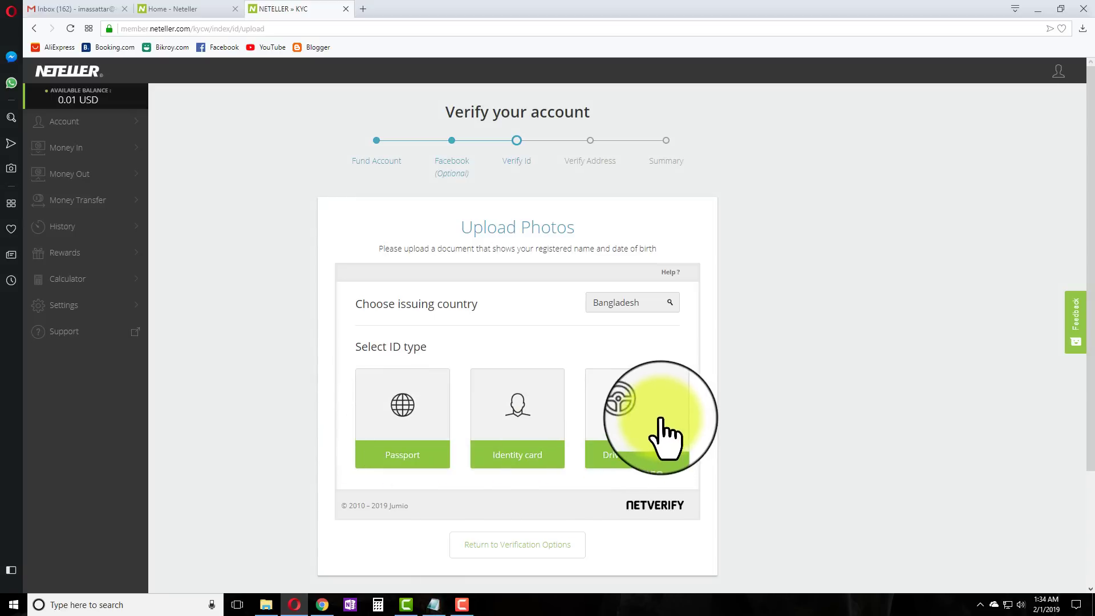
# Select Identity card as the ID type and upload ID front.jpg as the front of the card.
pyautogui.click(510, 438)
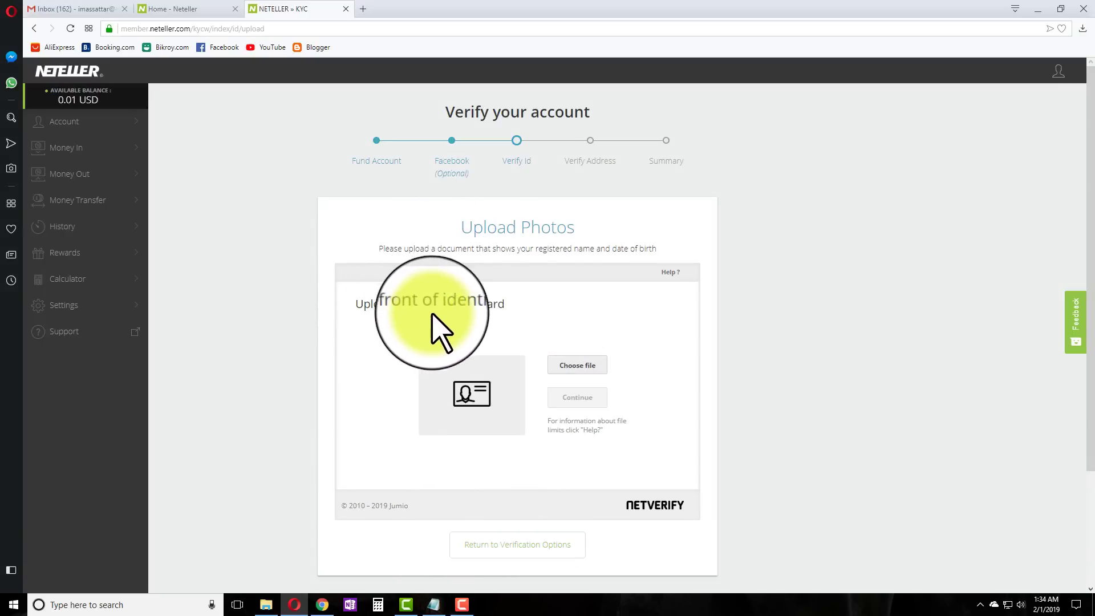
pyautogui.click(576, 373)
pyautogui.click(191, 111)
pyautogui.click(506, 286)
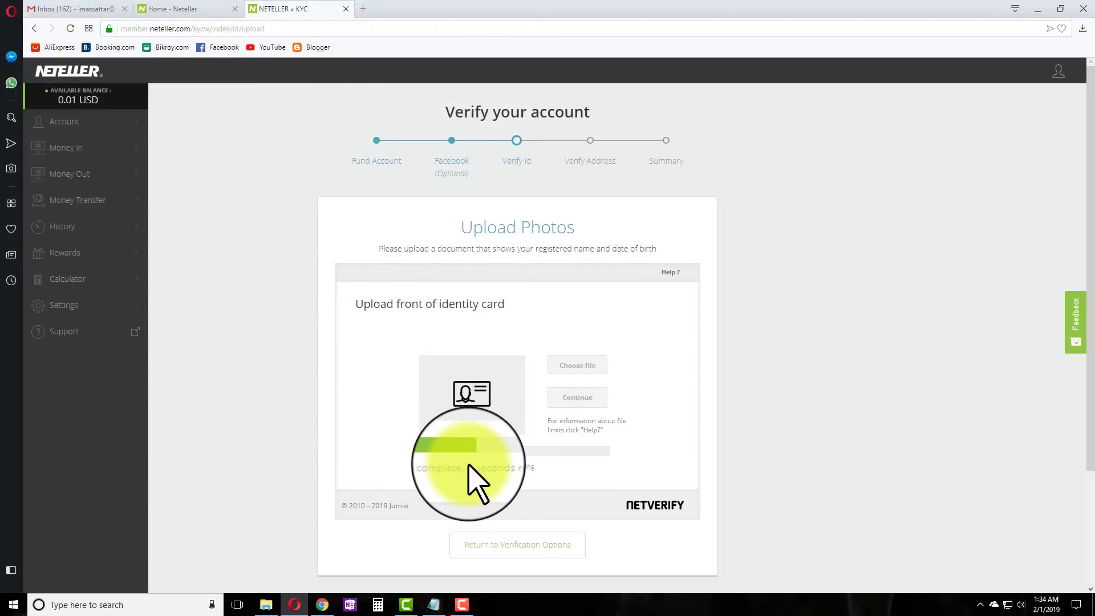
pyautogui.click(572, 399)
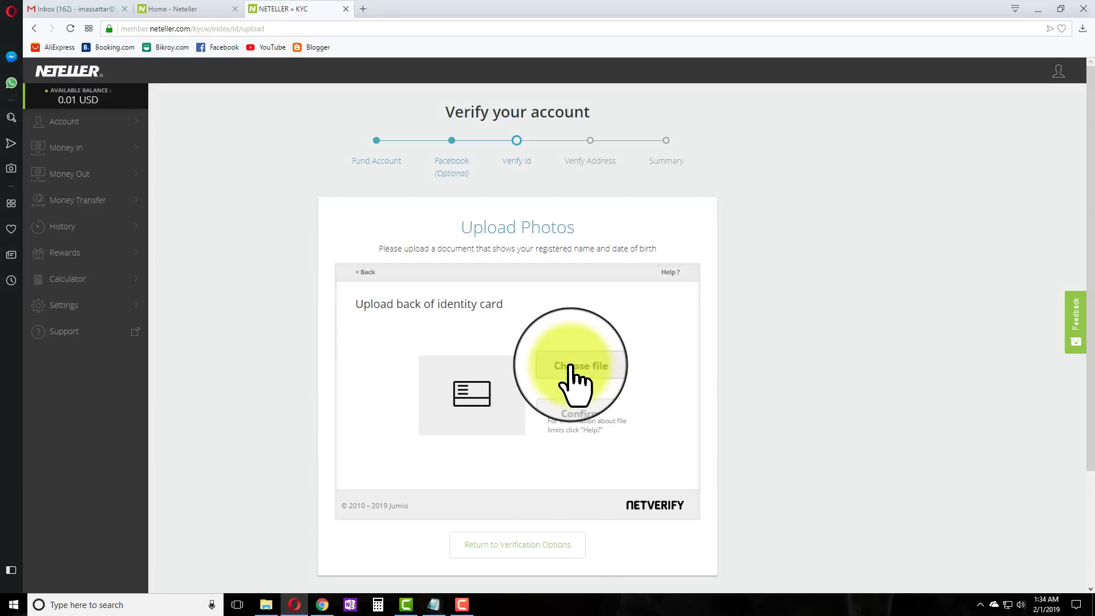
# Upload ID Back.jpg as the back of the identity card and confirm it.
pyautogui.click(576, 366)
pyautogui.doubleClick(117, 114)
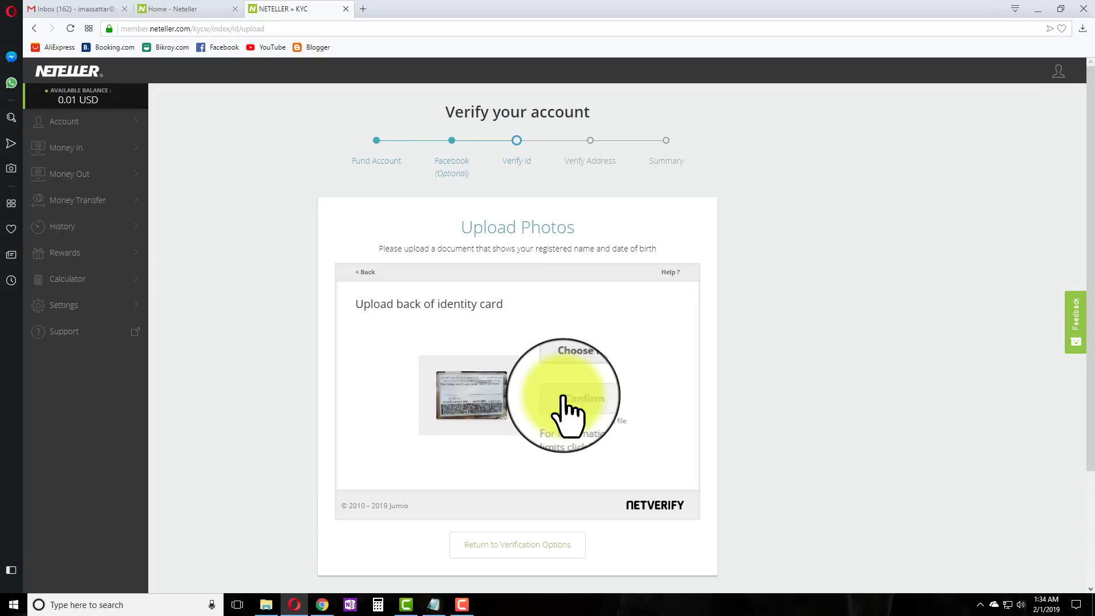
pyautogui.click(571, 397)
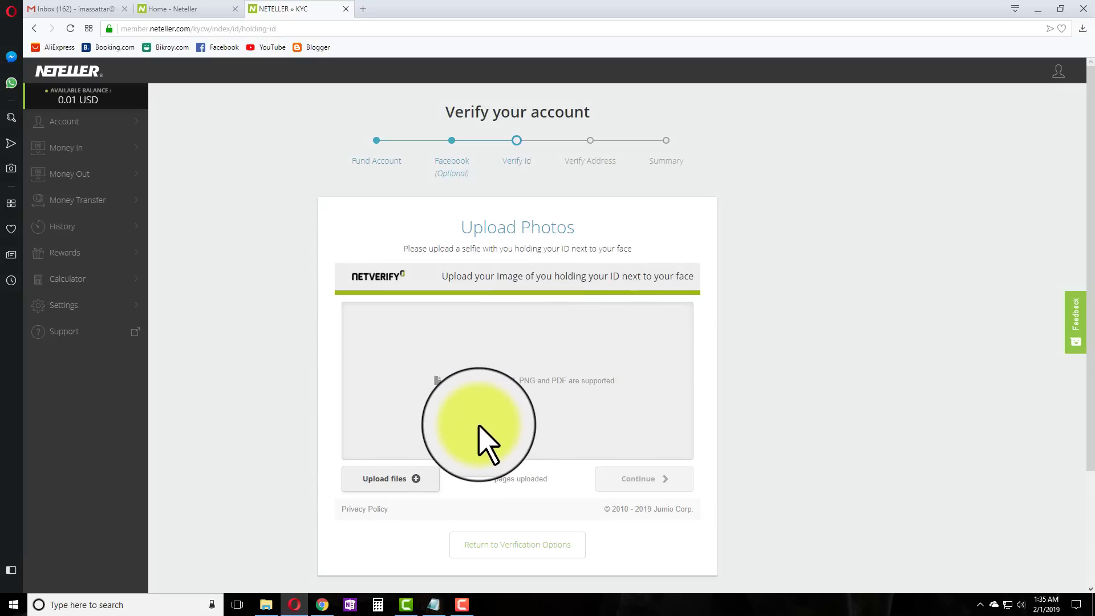
# Upload selfi ID.jpg as the selfie holding the ID and continue to the address verification.
pyautogui.click(388, 479)
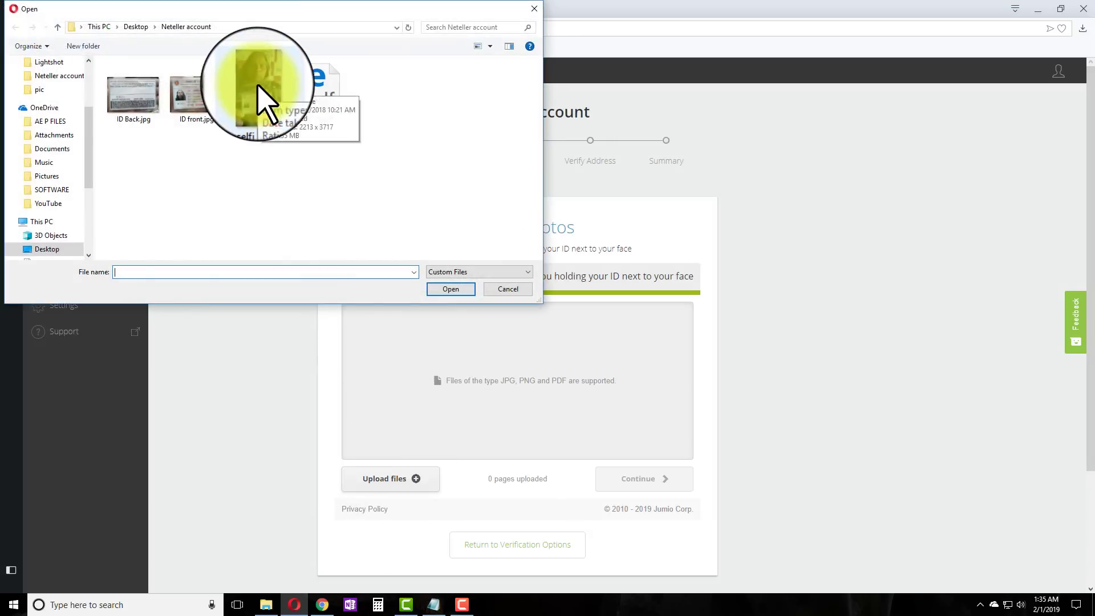
pyautogui.doubleClick(262, 101)
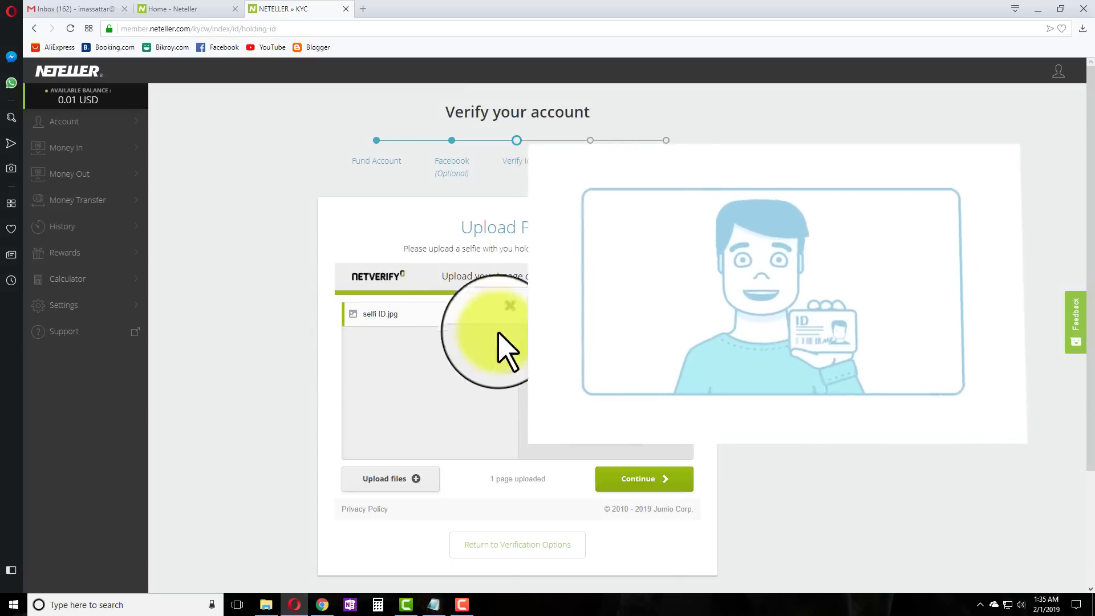
pyautogui.click(641, 478)
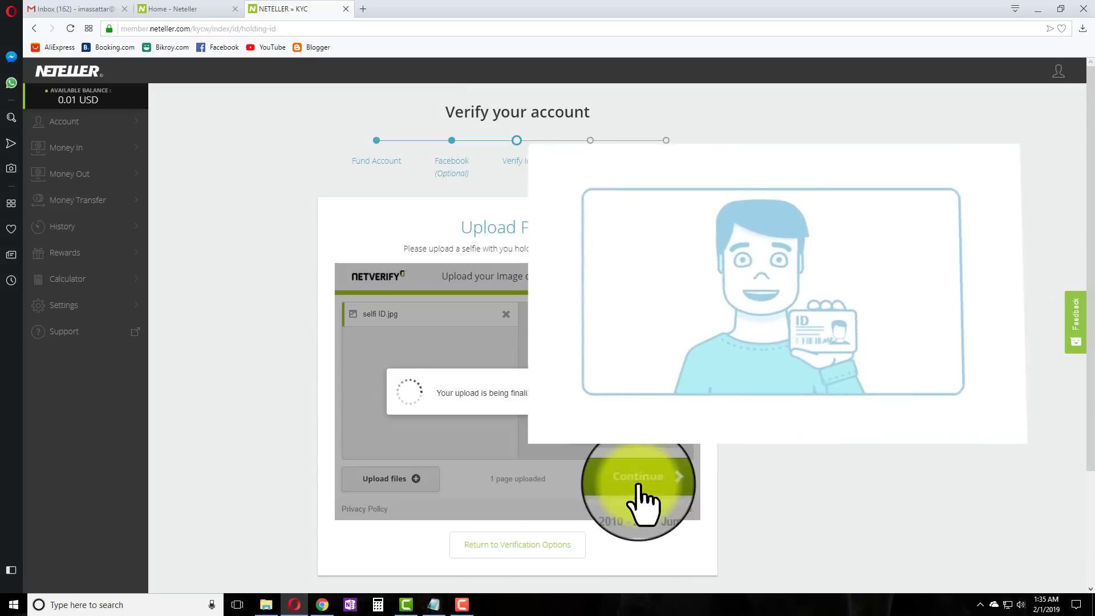
pyautogui.click(534, 401)
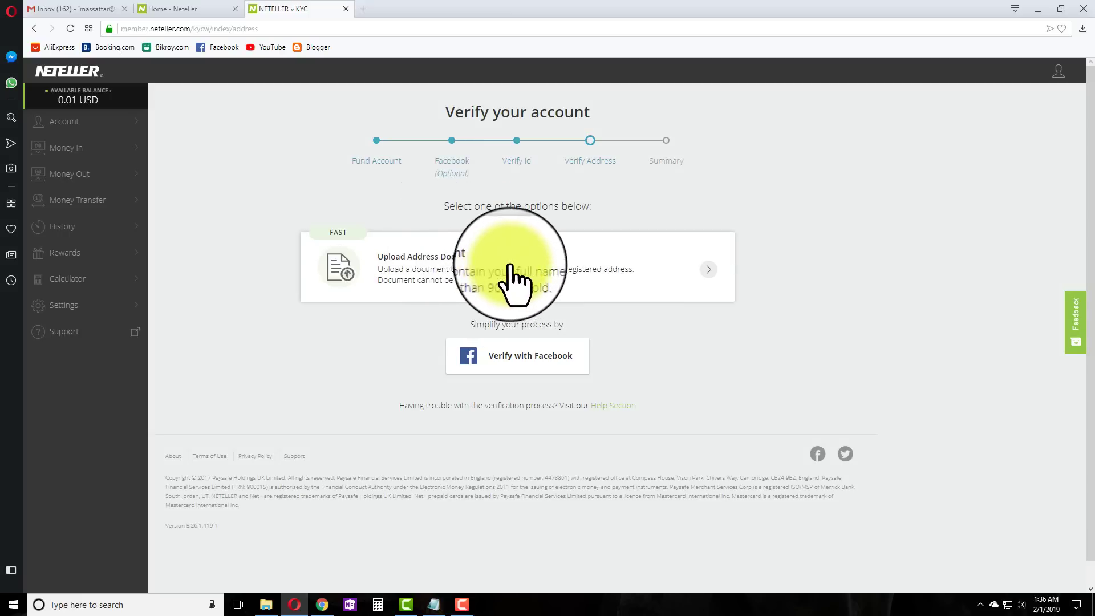
# Start the address document upload and choose Tax return form as the document type.
pyautogui.click(450, 268)
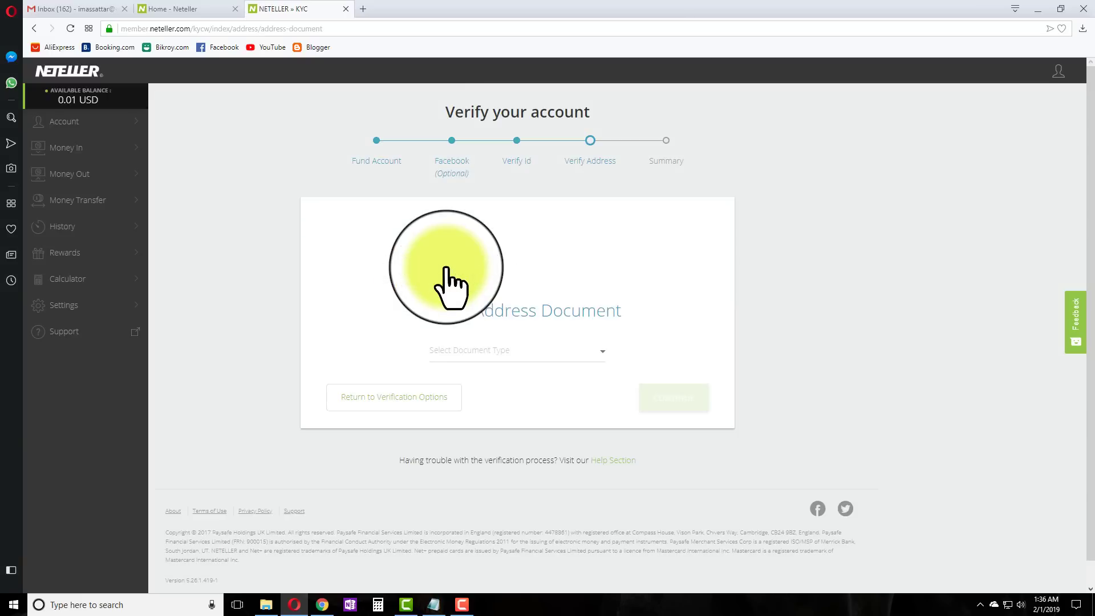
pyautogui.click(502, 345)
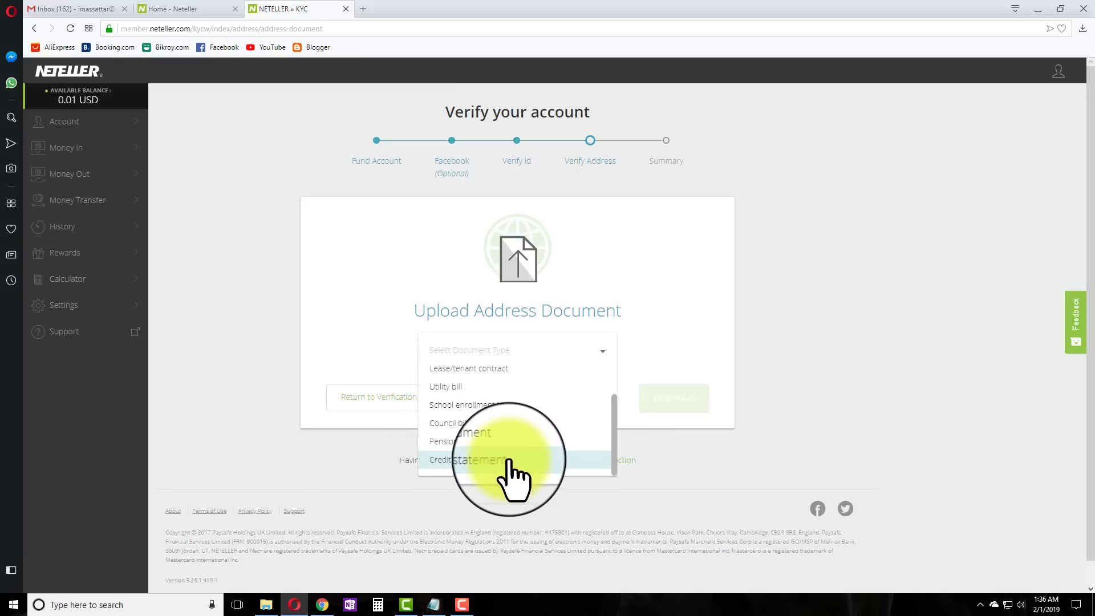
pyautogui.scroll(1, 482, 399)
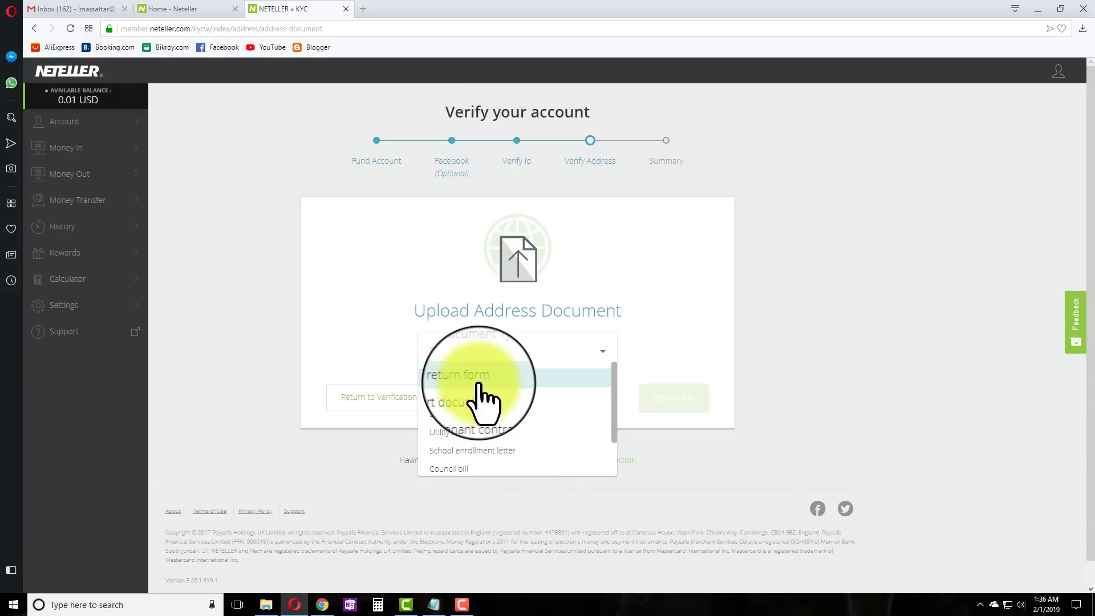
pyautogui.scroll(-2, 485, 445)
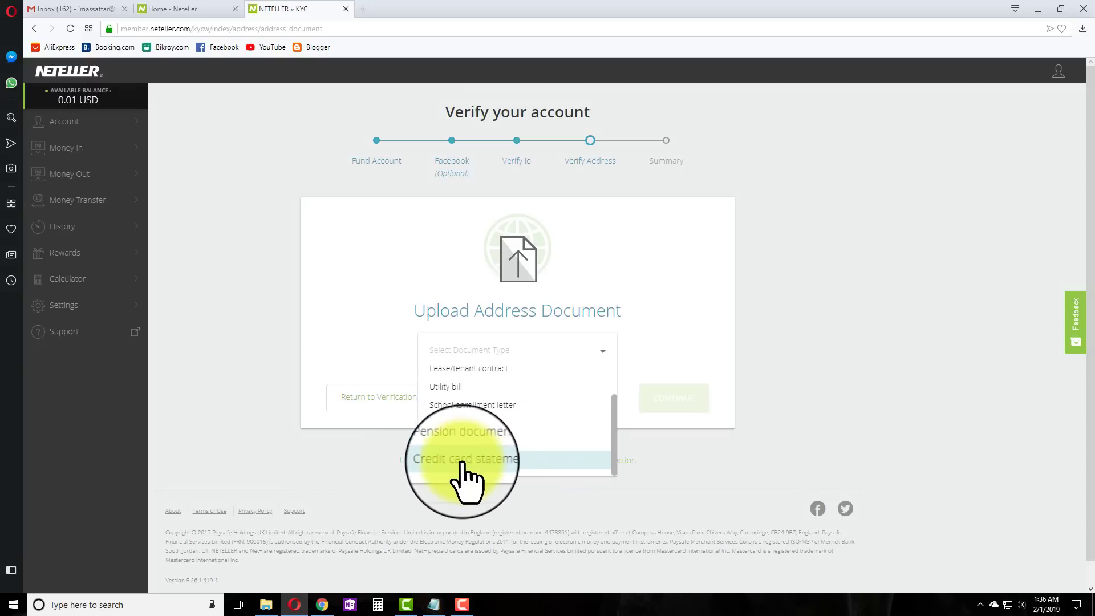
pyautogui.scroll(2, 471, 396)
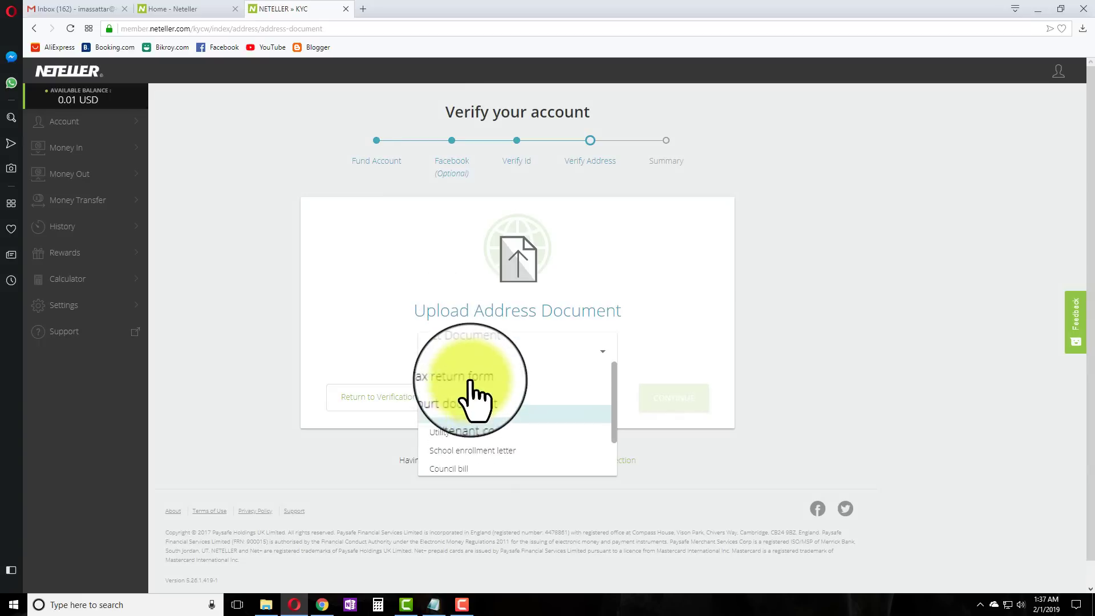
pyautogui.scroll(-1, 471, 381)
pyautogui.scroll(1, 470, 381)
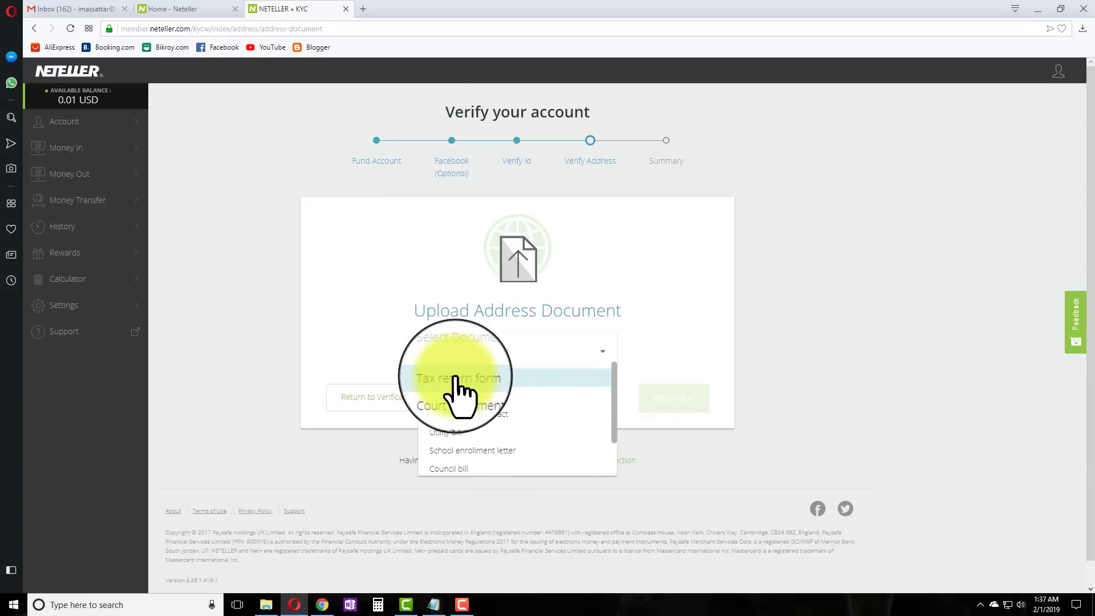
pyautogui.click(455, 377)
pyautogui.click(672, 400)
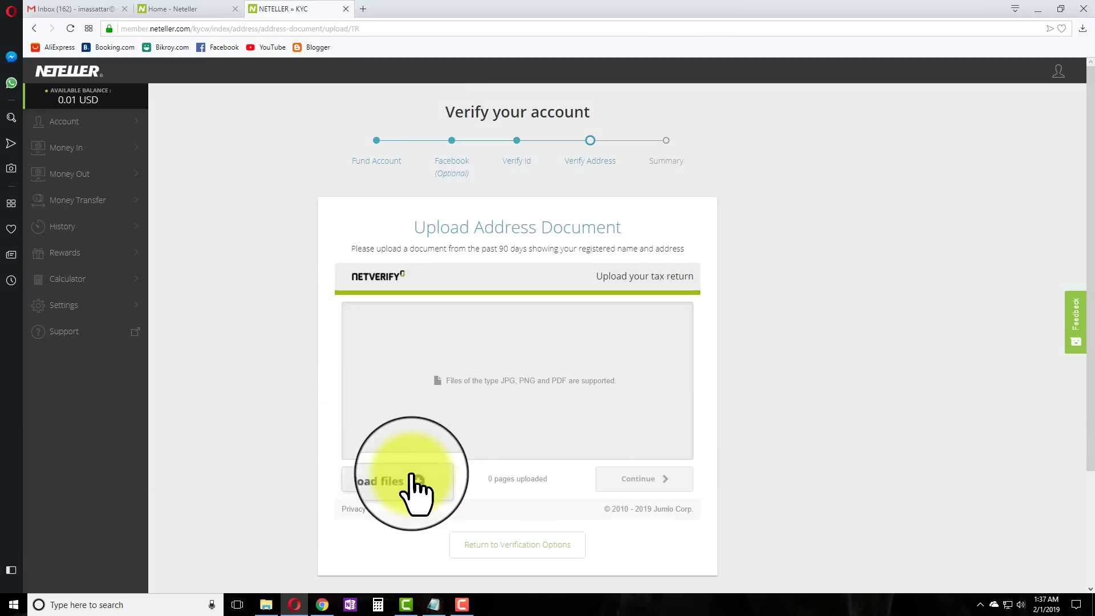
# Upload TIN.pdf as the tax return, submit it and continue to the verification summary.
pyautogui.click(411, 482)
pyautogui.doubleClick(326, 93)
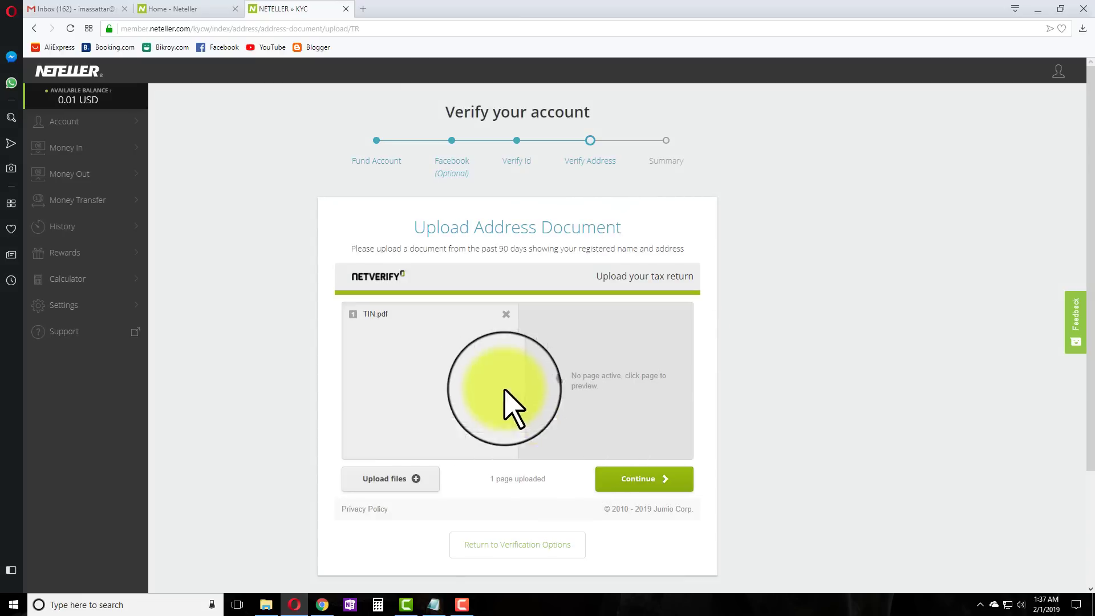
pyautogui.click(377, 315)
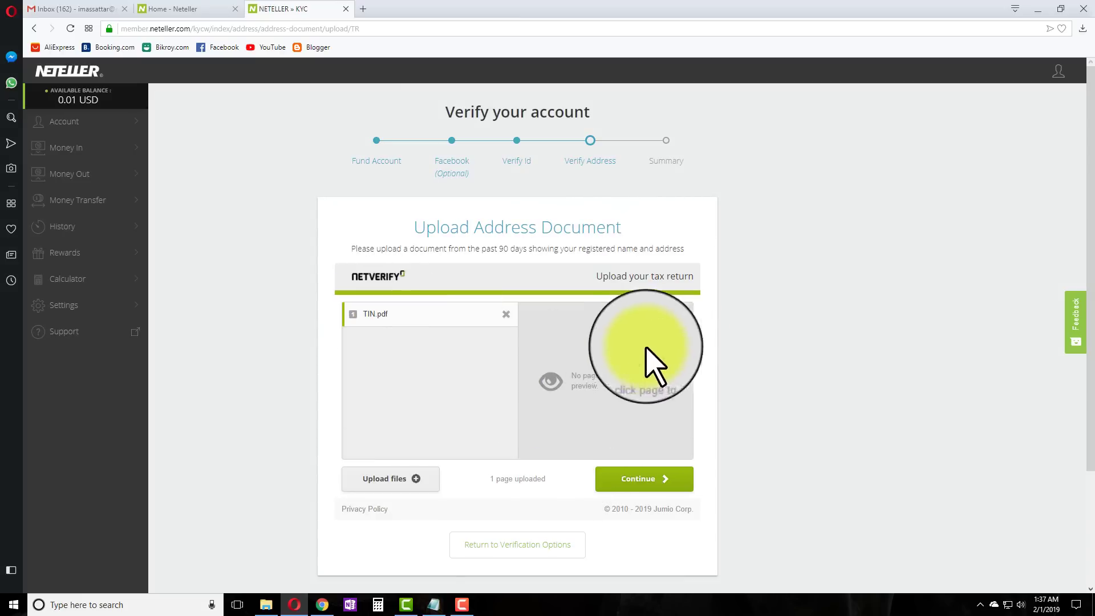
pyautogui.click(643, 485)
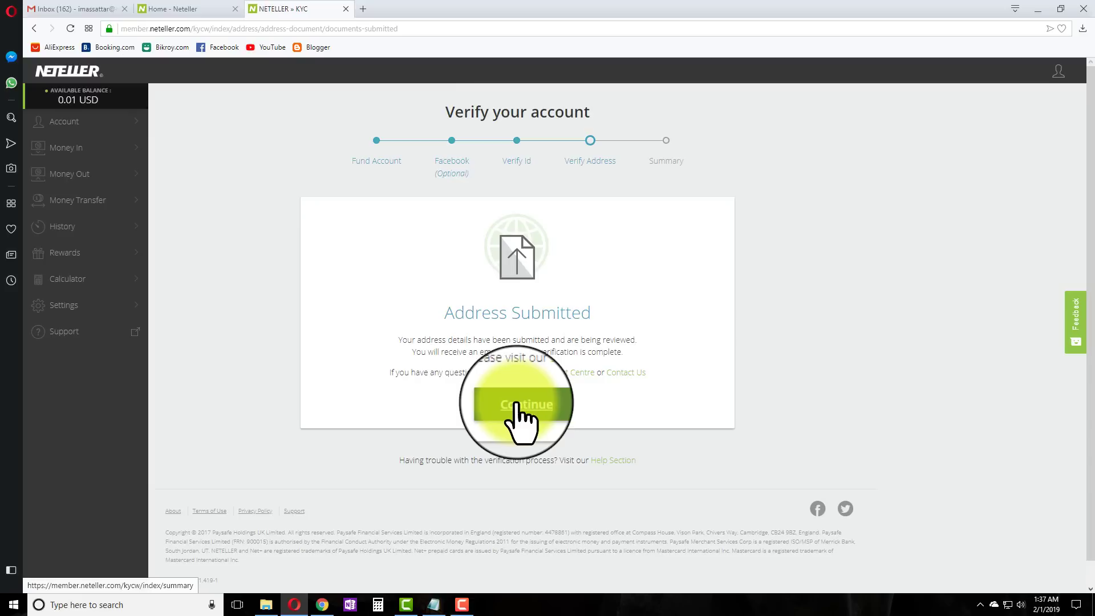
pyautogui.click(516, 405)
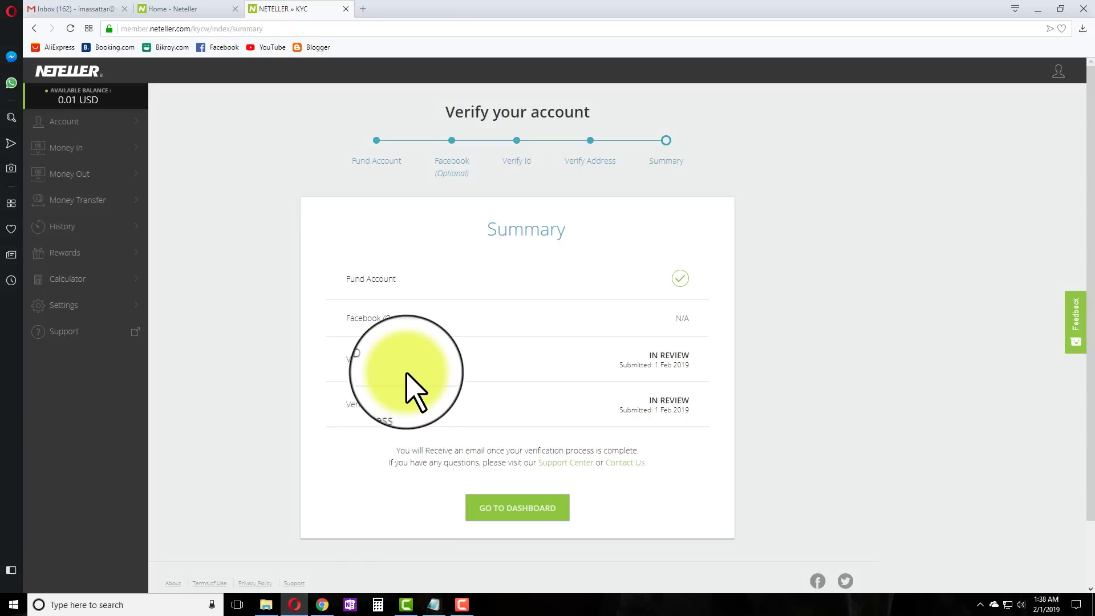
# Open bankinghelpbd.com in a new tab and look over its home page posts and live chat option.
pyautogui.click(359, 9)
pyautogui.write('ba')
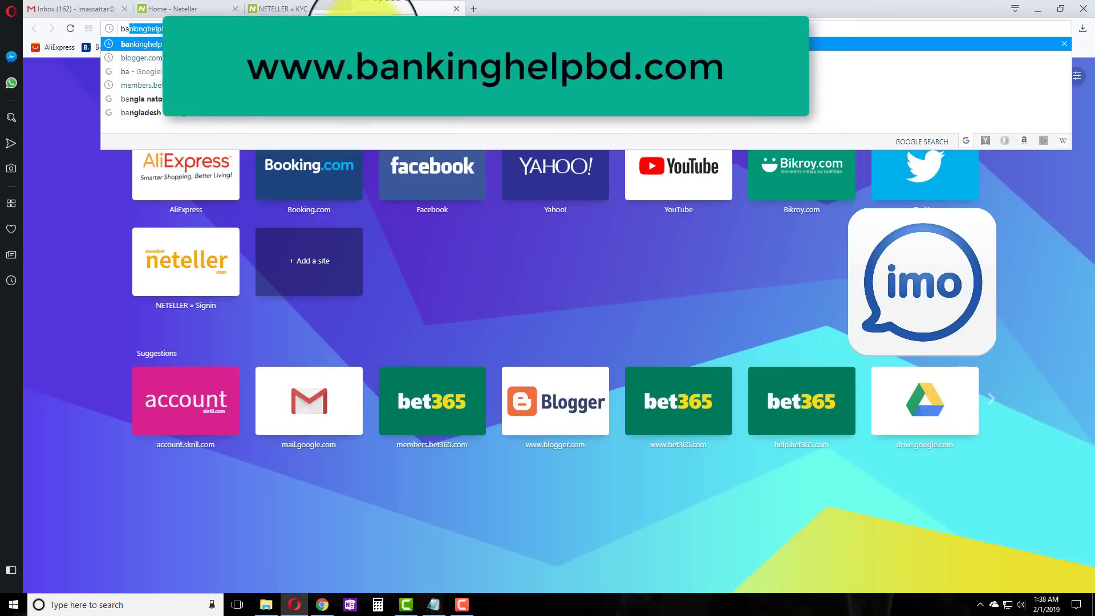
pyautogui.press('Return')
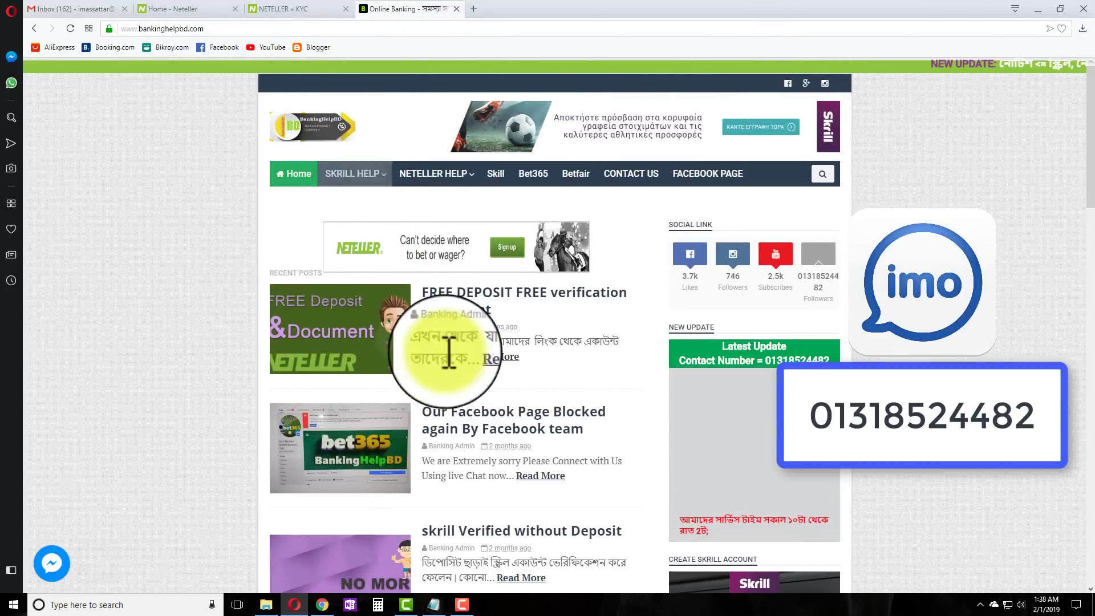
pyautogui.scroll(-15, 656, 456)
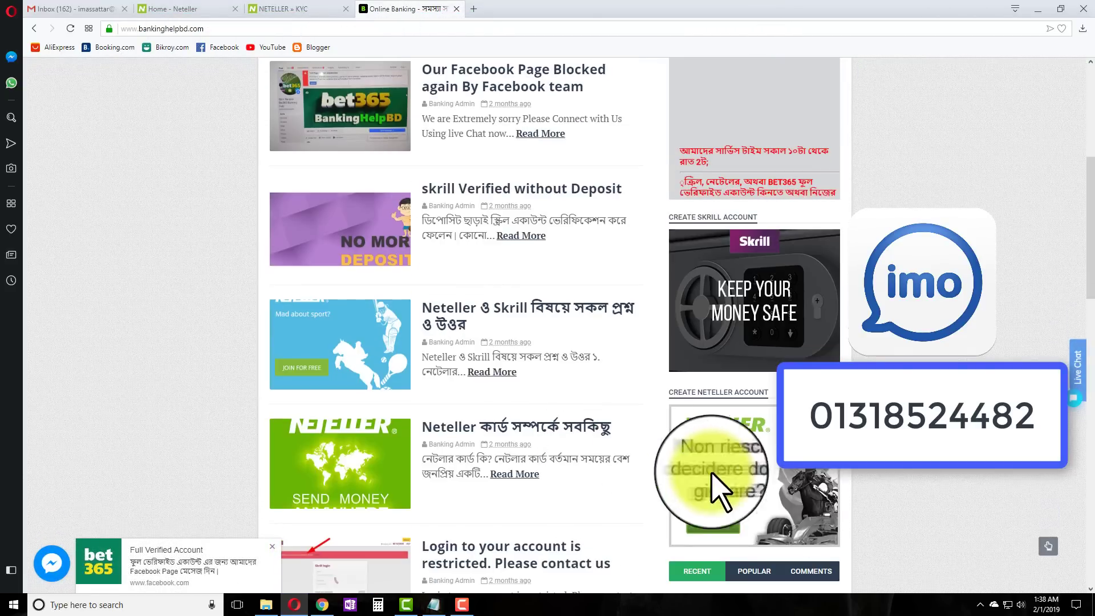
pyautogui.scroll(20, 399, 513)
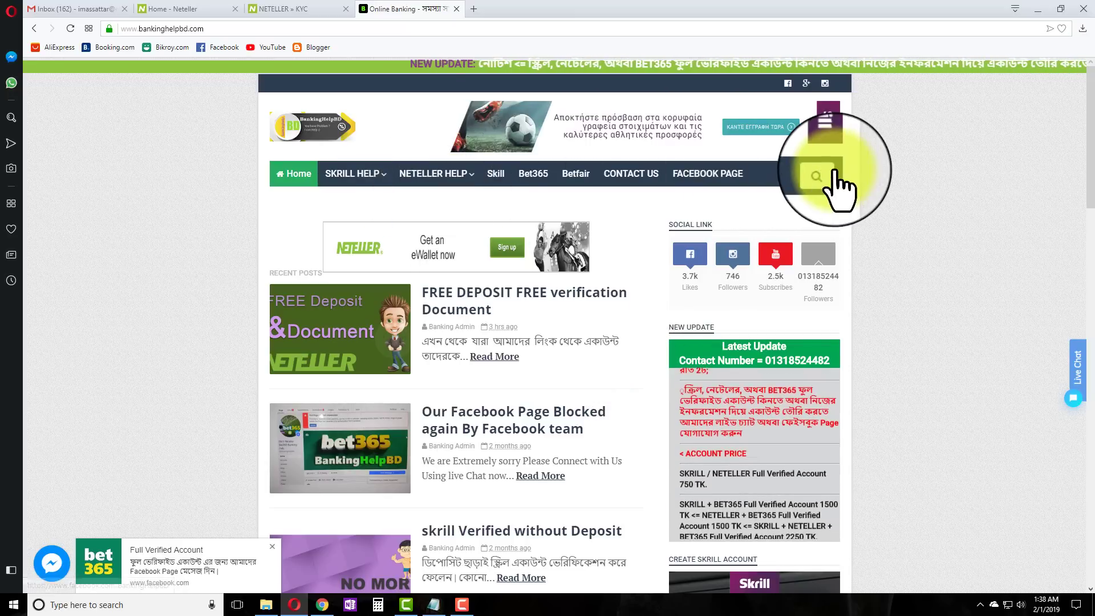
# Open the site's Contact Us page and look through its Facebook, website, WhatsApp and imo contact details.
pyautogui.click(650, 174)
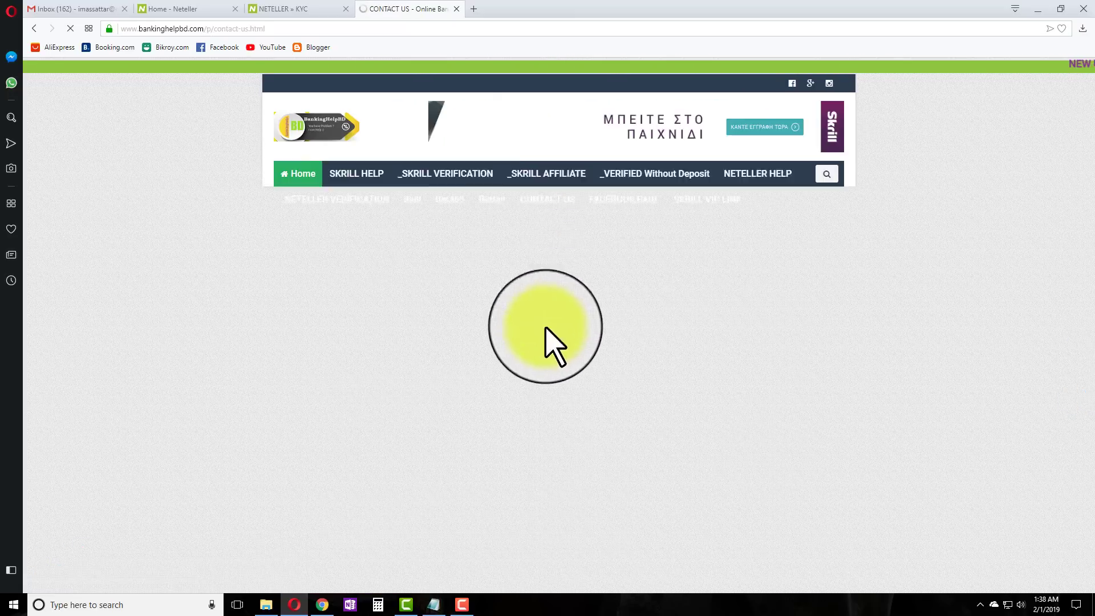
pyautogui.scroll(-8, 517, 462)
pyautogui.scroll(8, 518, 445)
pyautogui.scroll(-5, 522, 442)
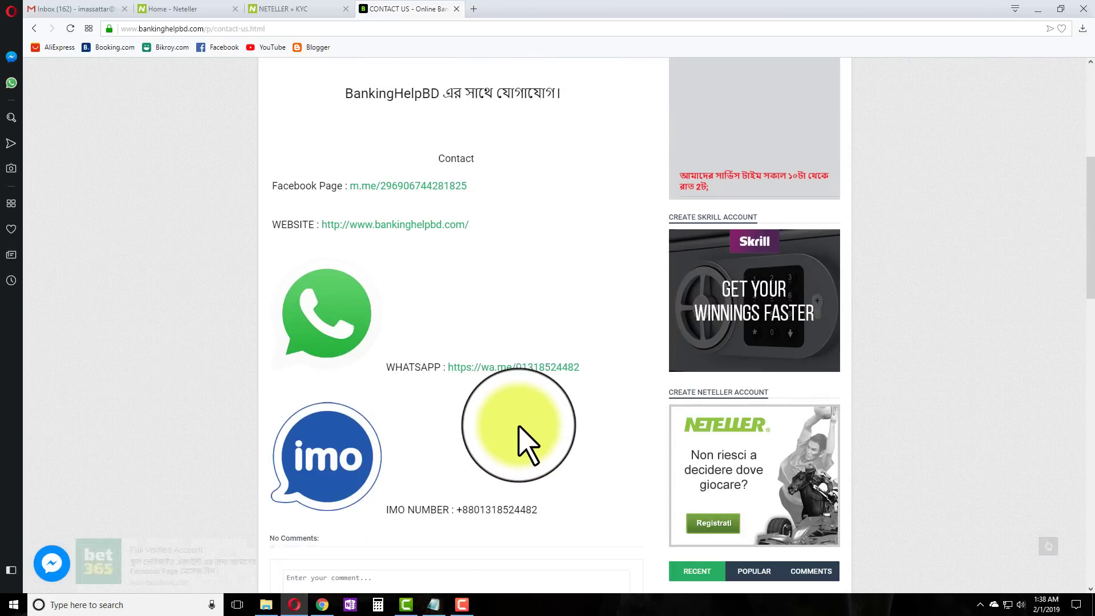
pyautogui.scroll(-5, 518, 451)
pyautogui.scroll(8, 519, 450)
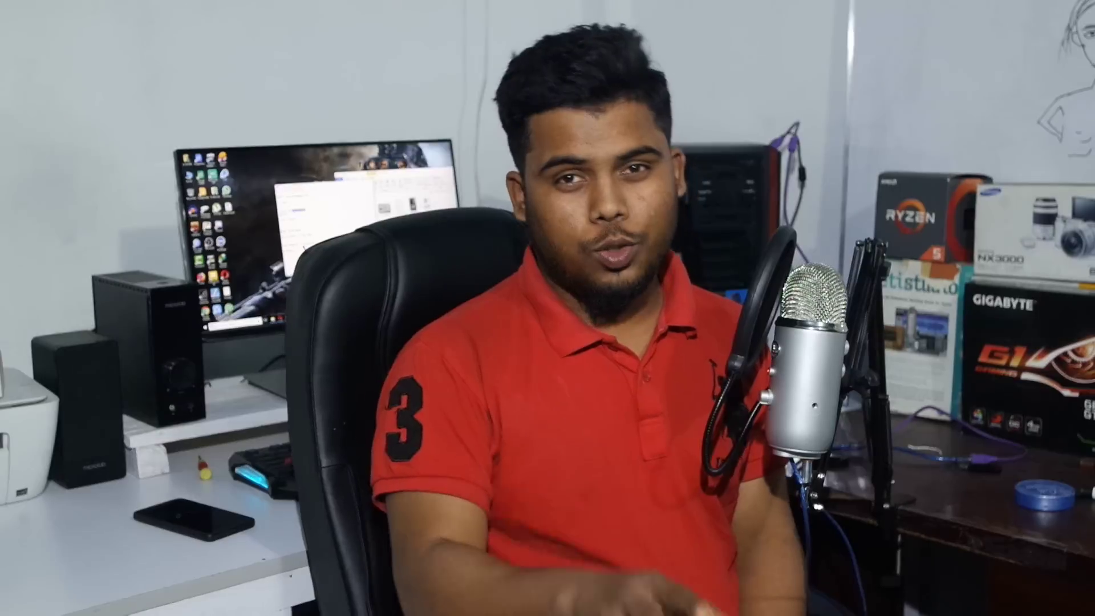